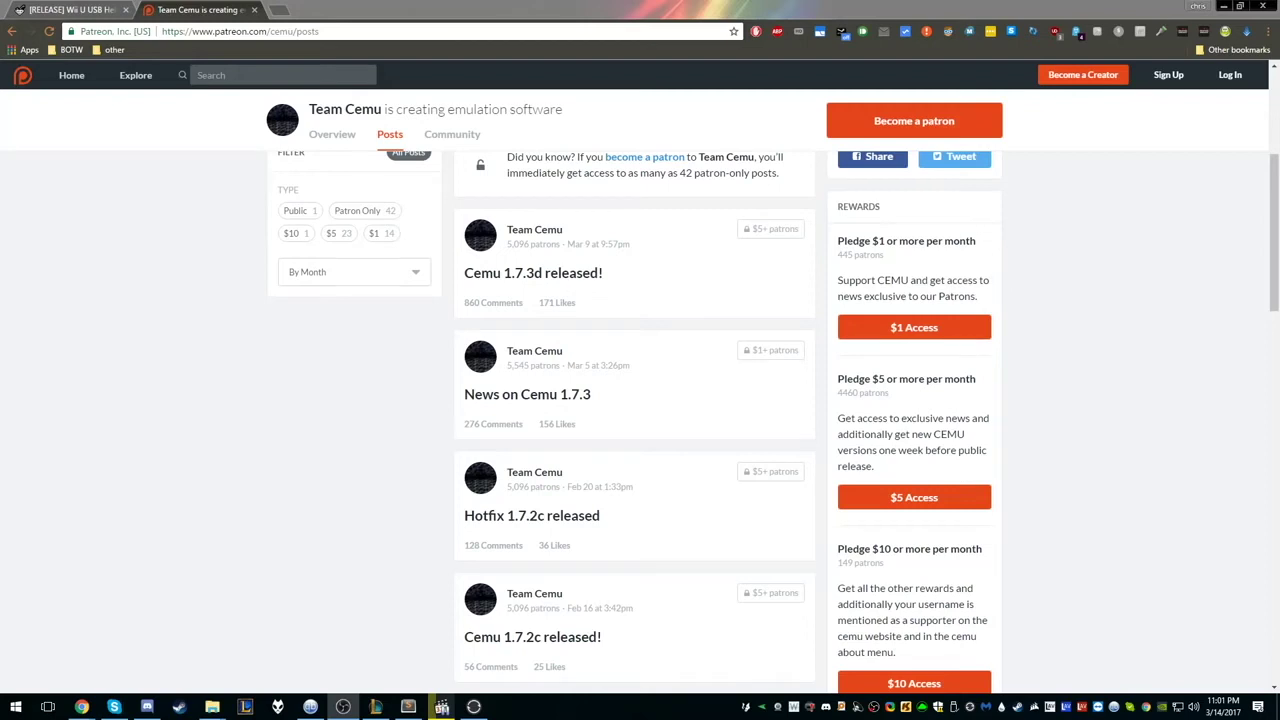
{"action": "scroll", "coordinate": [694, 534], "scroll_direction": "up", "scroll_amount": 4}
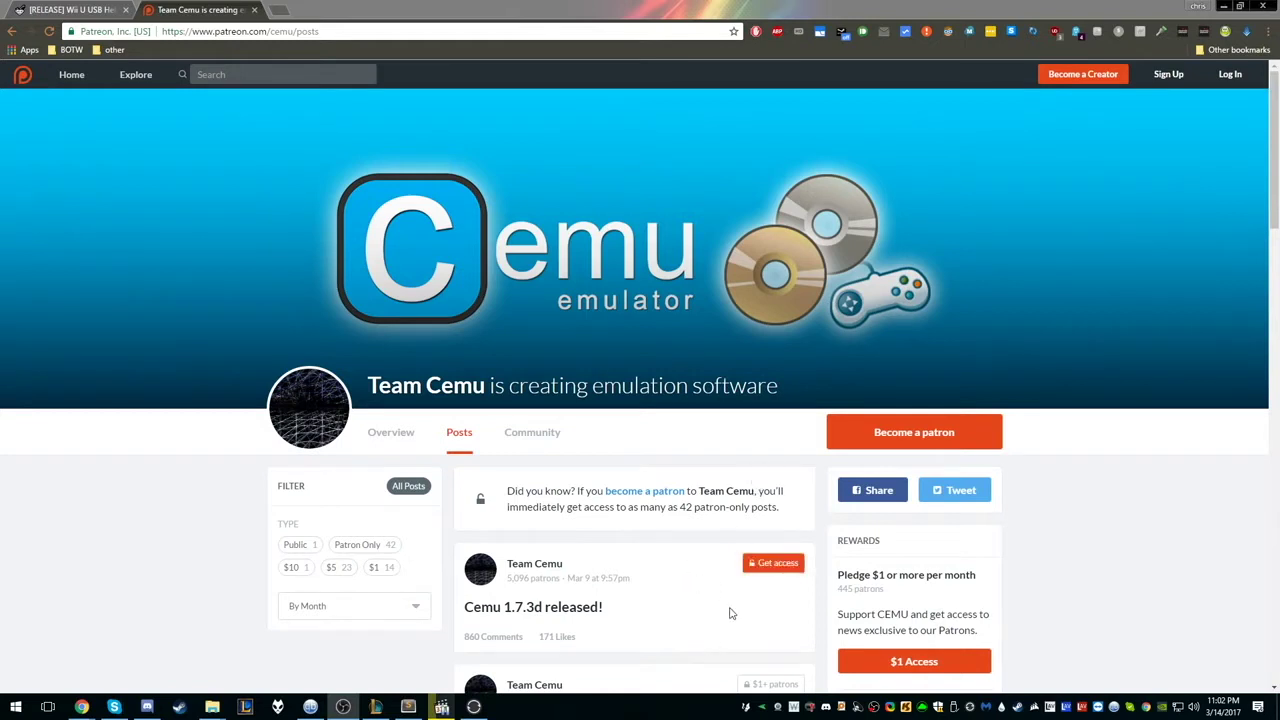
{"action": "scroll", "coordinate": [757, 637], "scroll_direction": "down", "scroll_amount": 1}
{"action": "scroll", "coordinate": [861, 613], "scroll_direction": "up", "scroll_amount": 1}
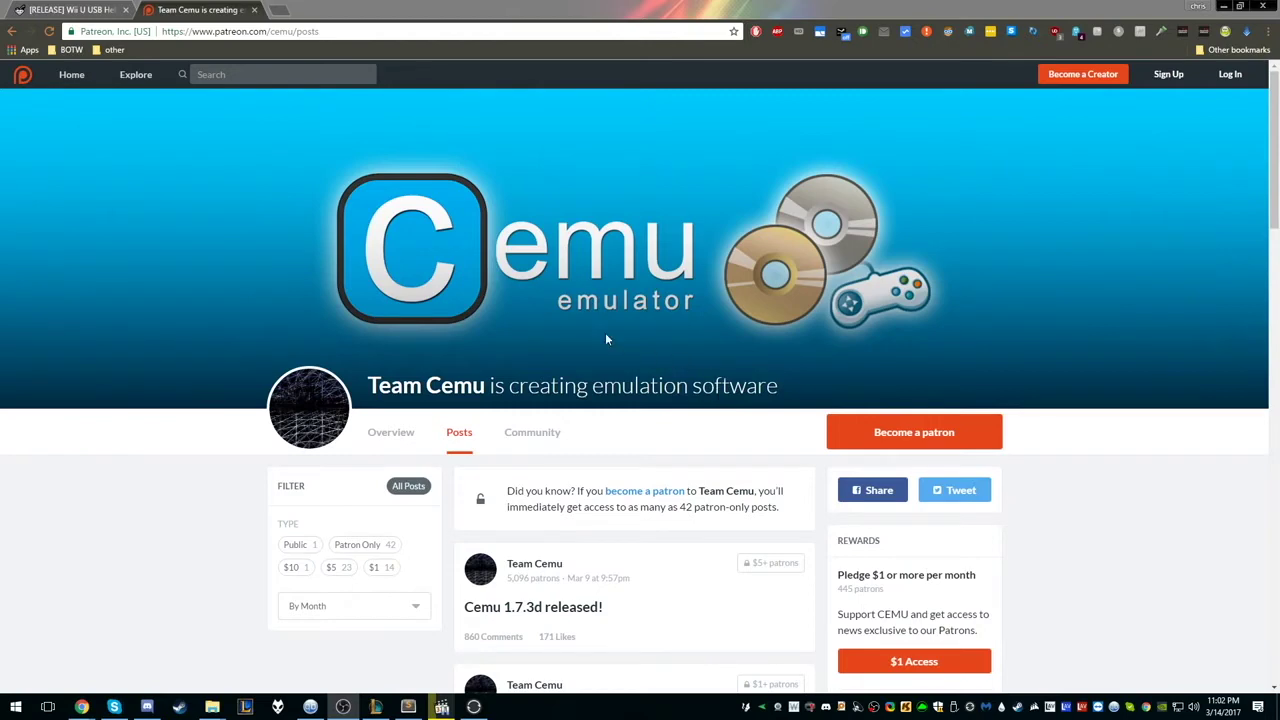
{"action": "scroll", "coordinate": [817, 418], "scroll_direction": "down", "scroll_amount": 2}
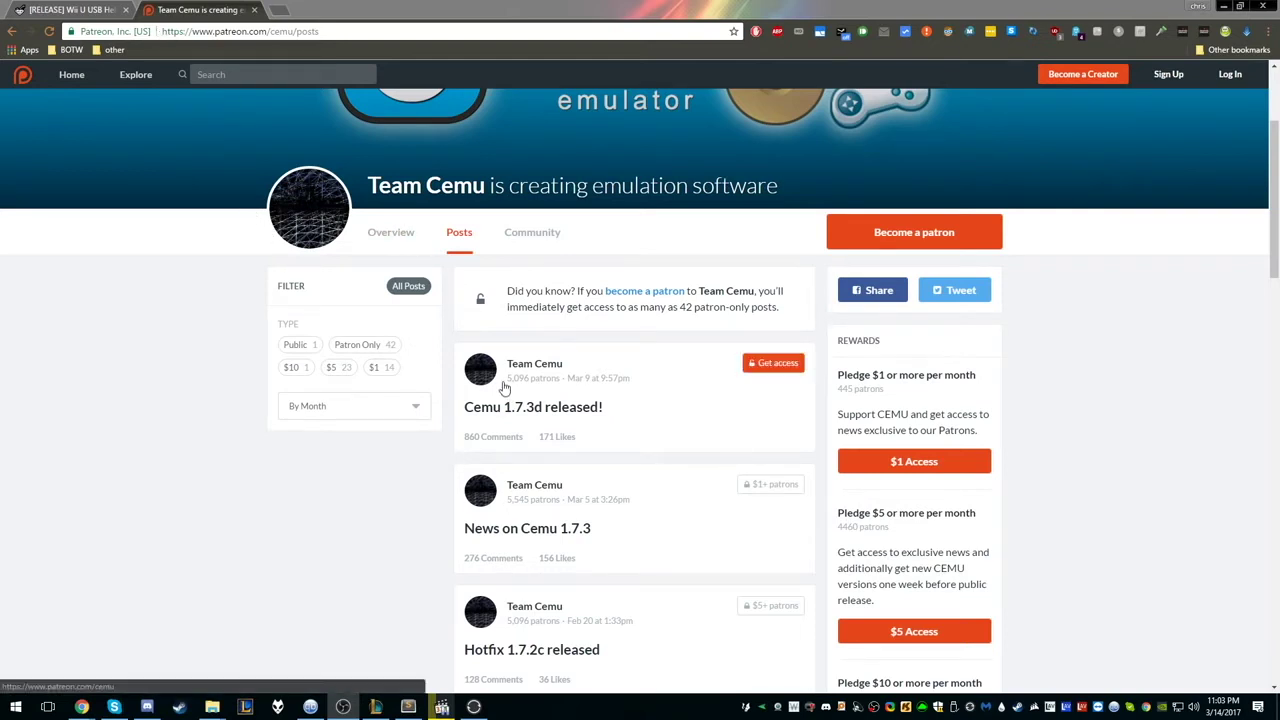
Step: Switch to the WiiU USB Helper forum thread and download its installer, Updater.exe, passing the Shorte.st advertisement page
{"action": "key", "text": "ctrl+Tab"}
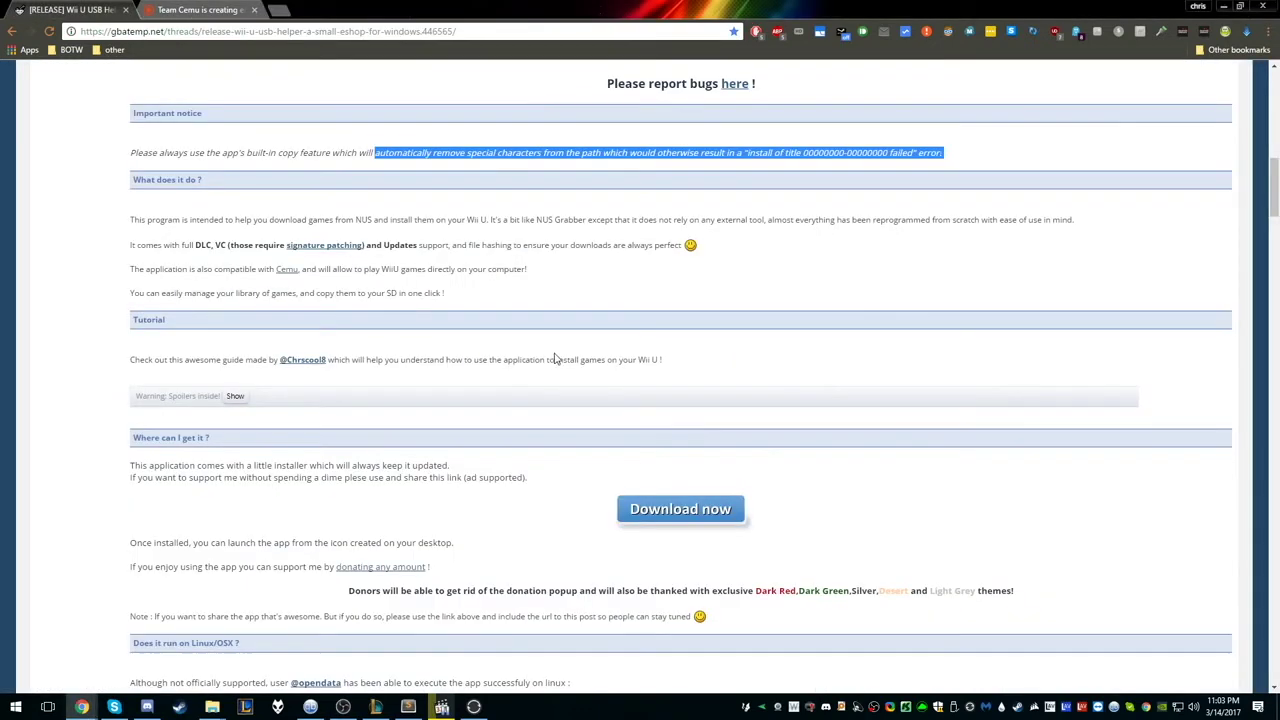
{"action": "scroll", "coordinate": [556, 358], "scroll_direction": "up", "scroll_amount": 10}
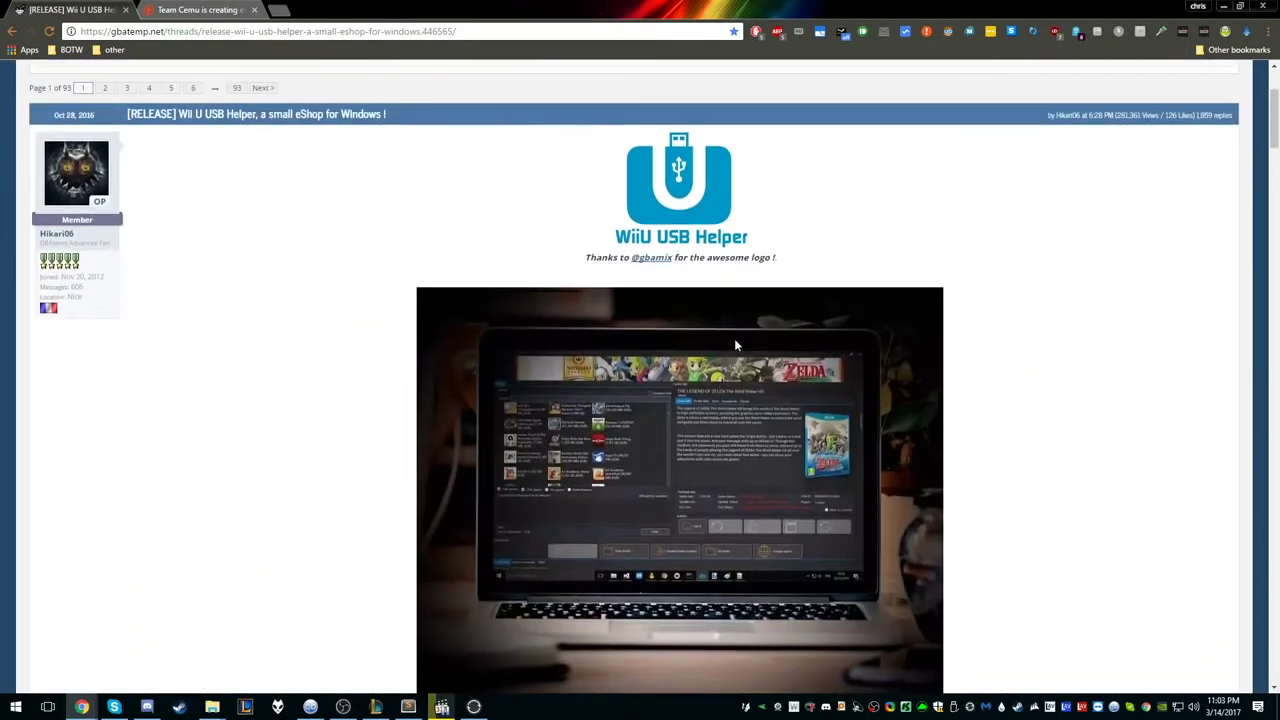
{"action": "scroll", "coordinate": [735, 345], "scroll_direction": "down", "scroll_amount": 4}
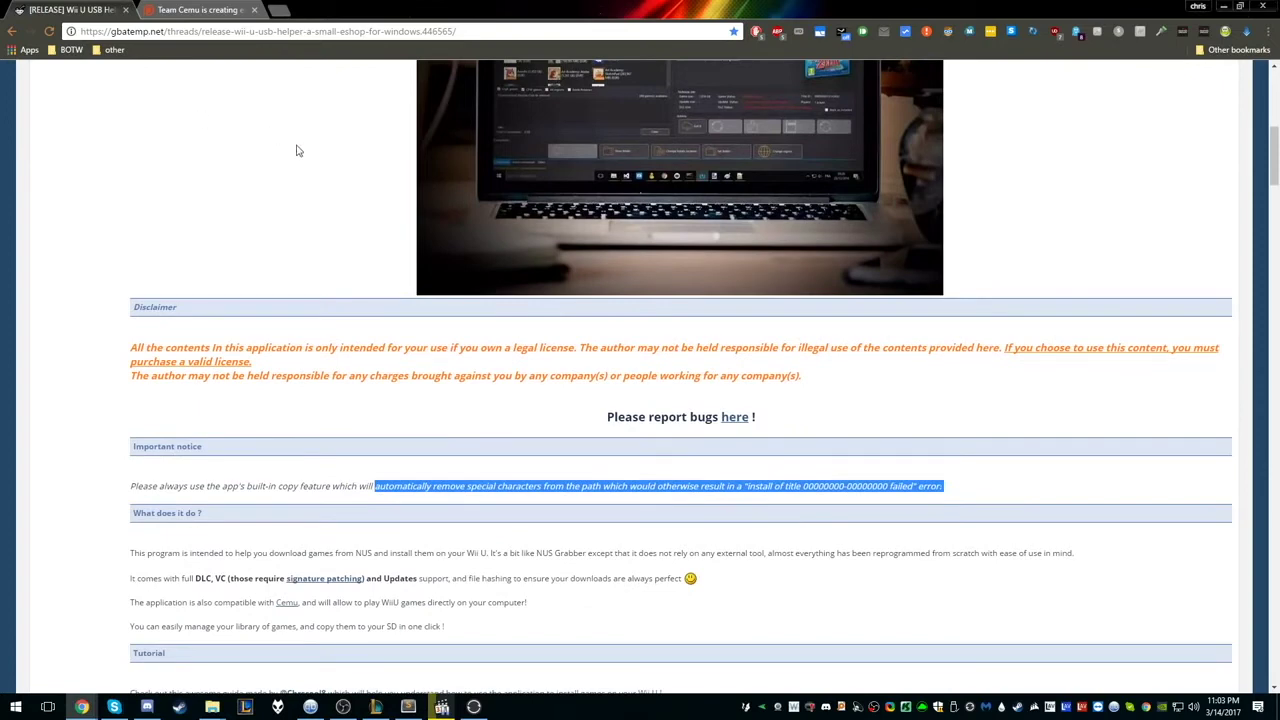
{"action": "scroll", "coordinate": [620, 450], "scroll_direction": "down", "scroll_amount": 3}
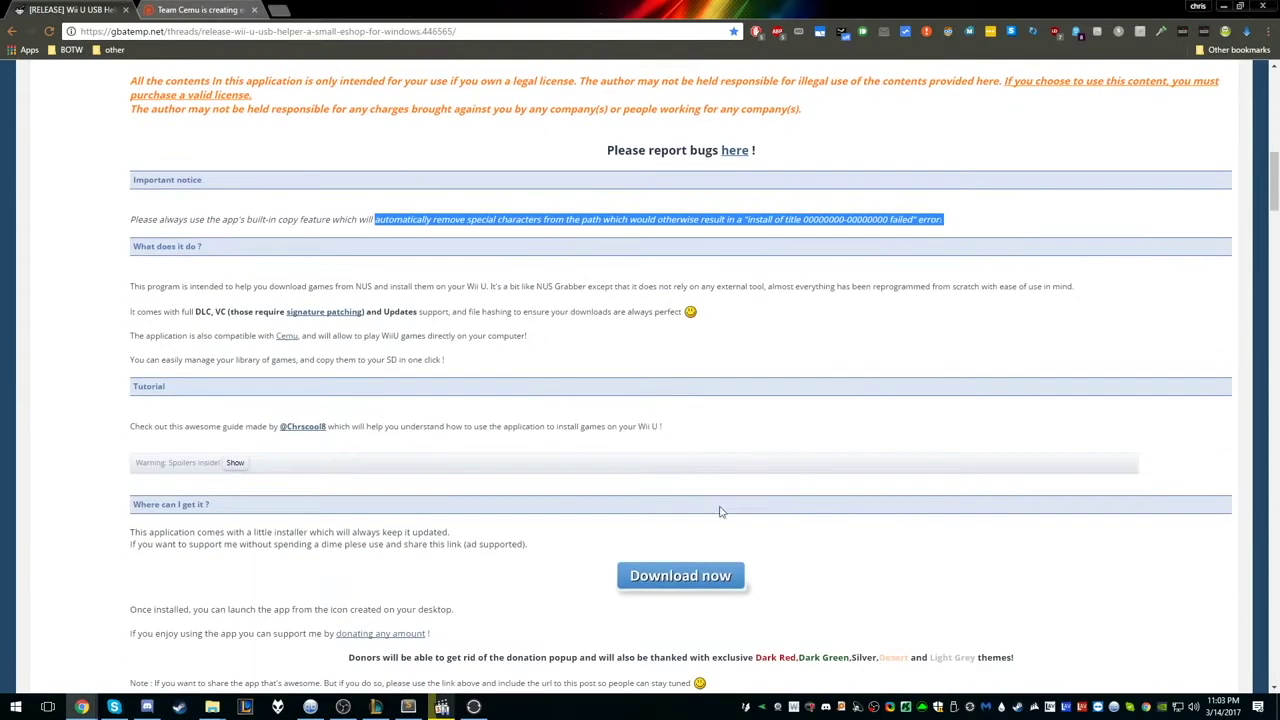
{"action": "left_click", "coordinate": [679, 577]}
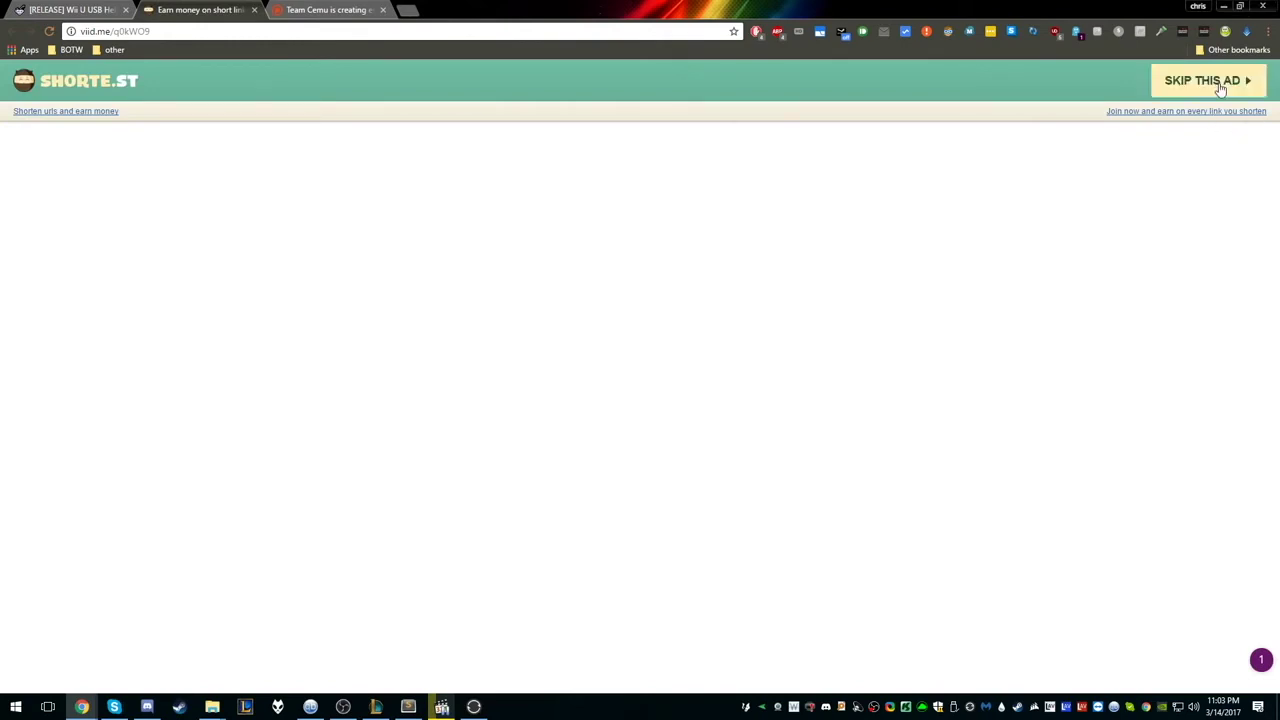
{"action": "left_click", "coordinate": [1220, 88]}
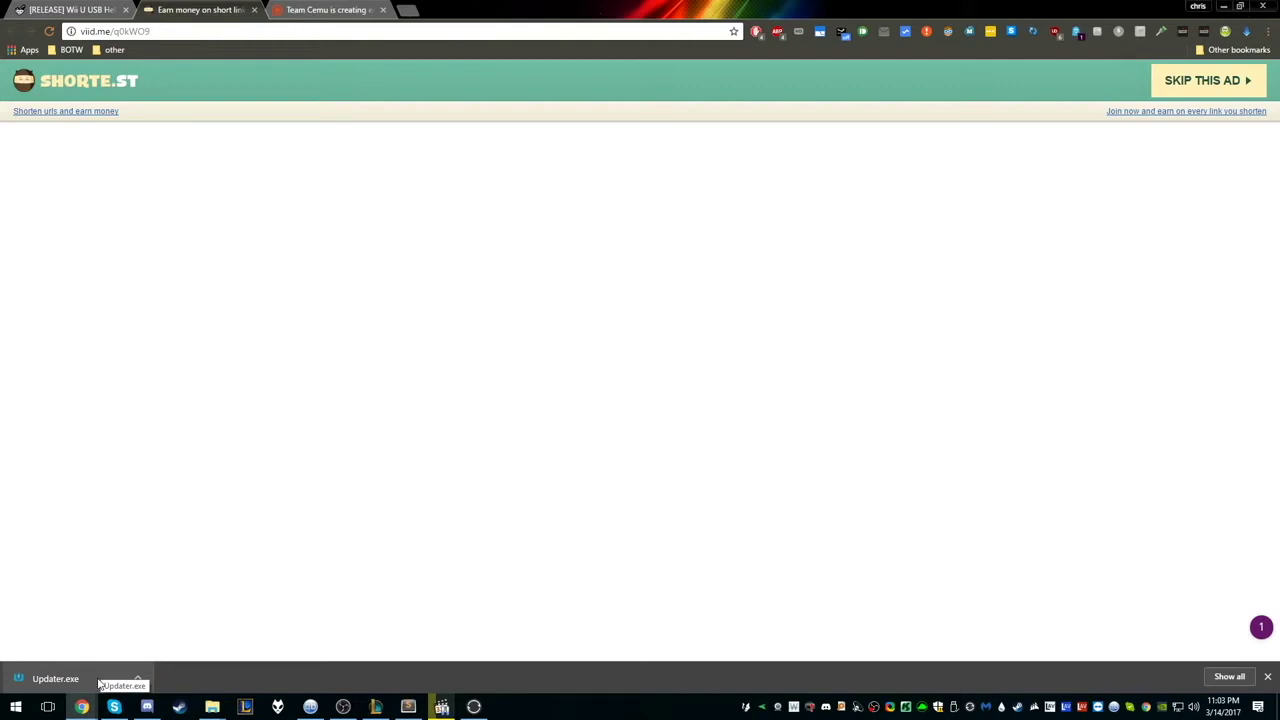
Step: Run the downloaded Updater.exe and install the application into the Desktop folder
{"action": "left_click", "coordinate": [100, 685]}
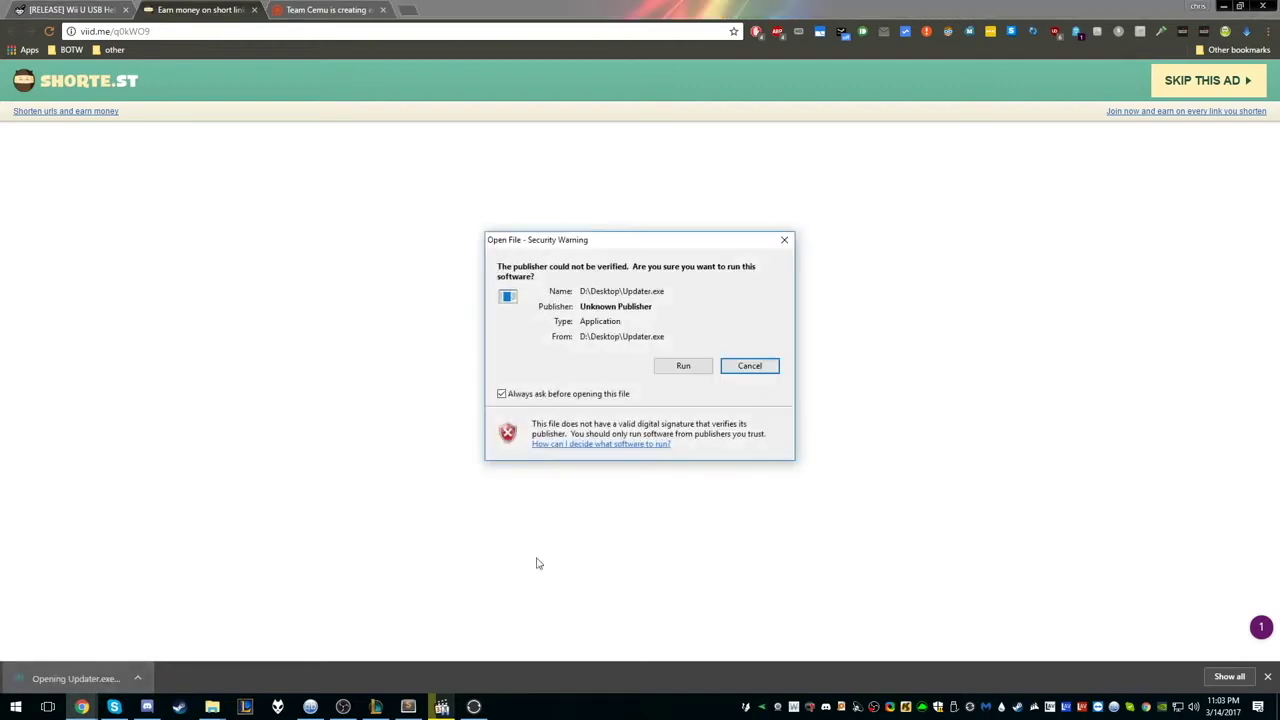
{"action": "left_click", "coordinate": [677, 372]}
{"action": "left_click", "coordinate": [1223, 6]}
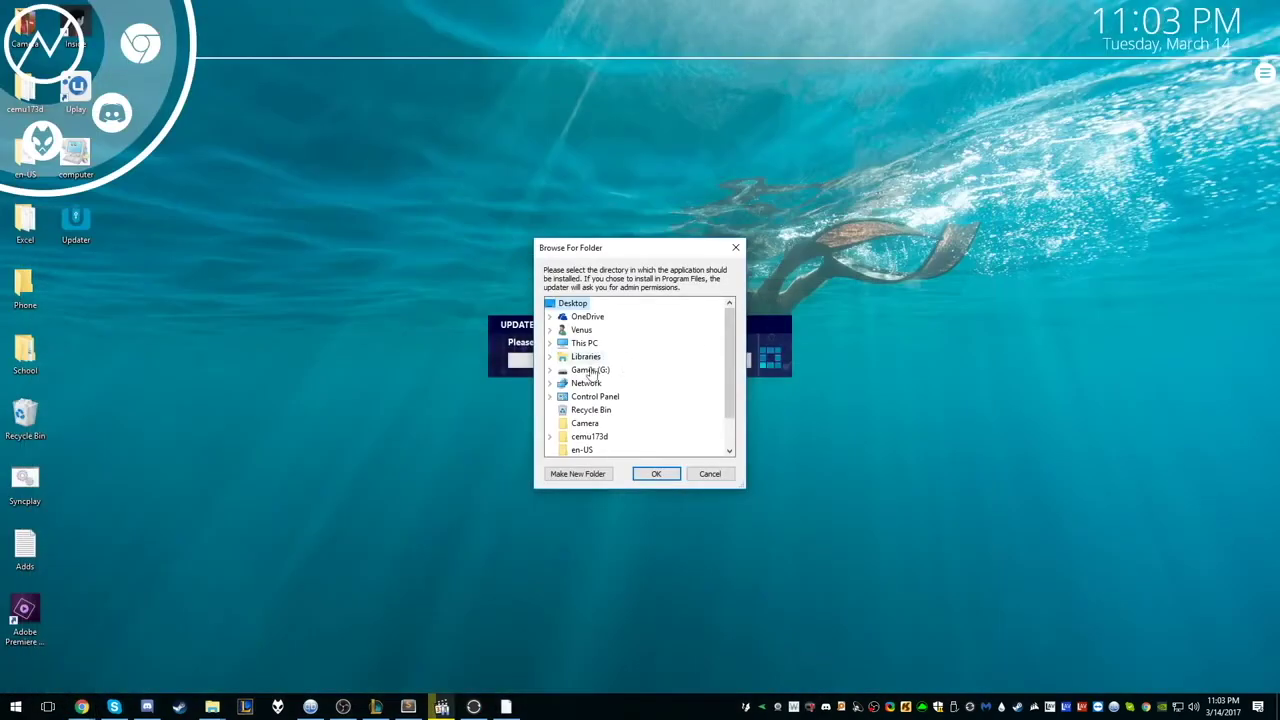
{"action": "left_click", "coordinate": [660, 474]}
{"action": "left_click", "coordinate": [683, 367]}
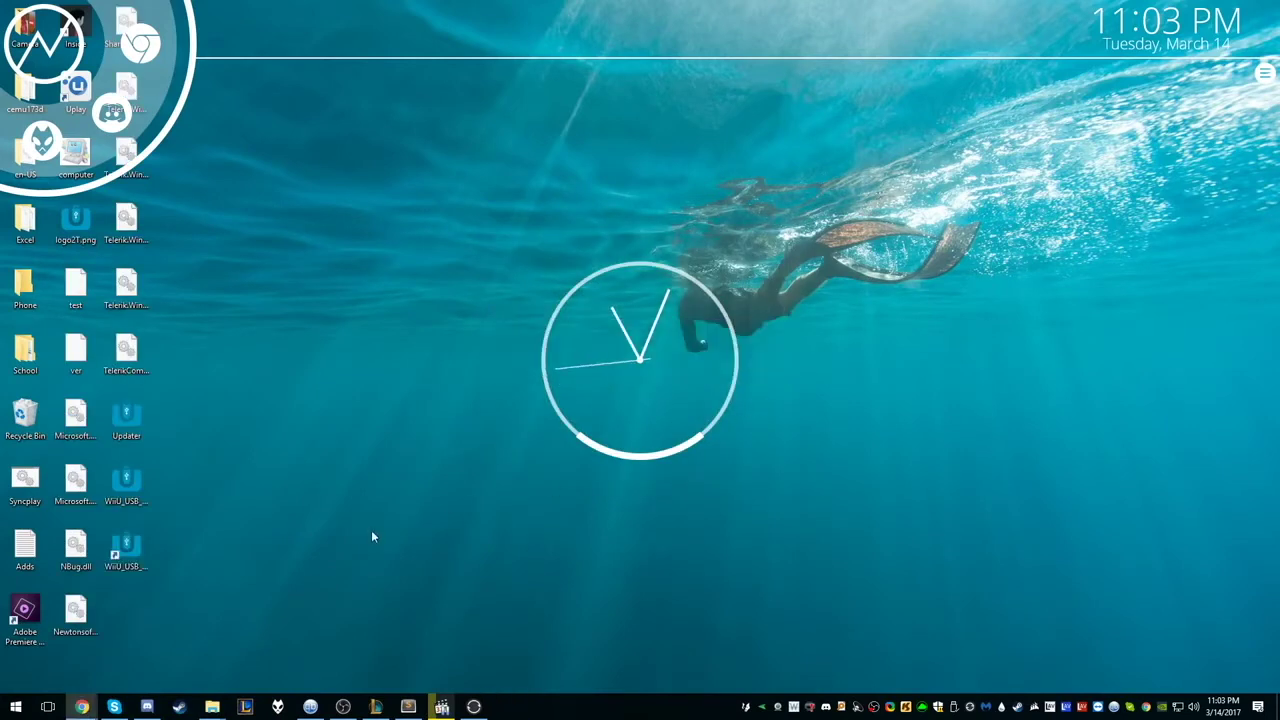
Step: Launch Wii U USB Helper from the desktop and clear all entries from its download list
{"action": "double_click", "coordinate": [126, 542]}
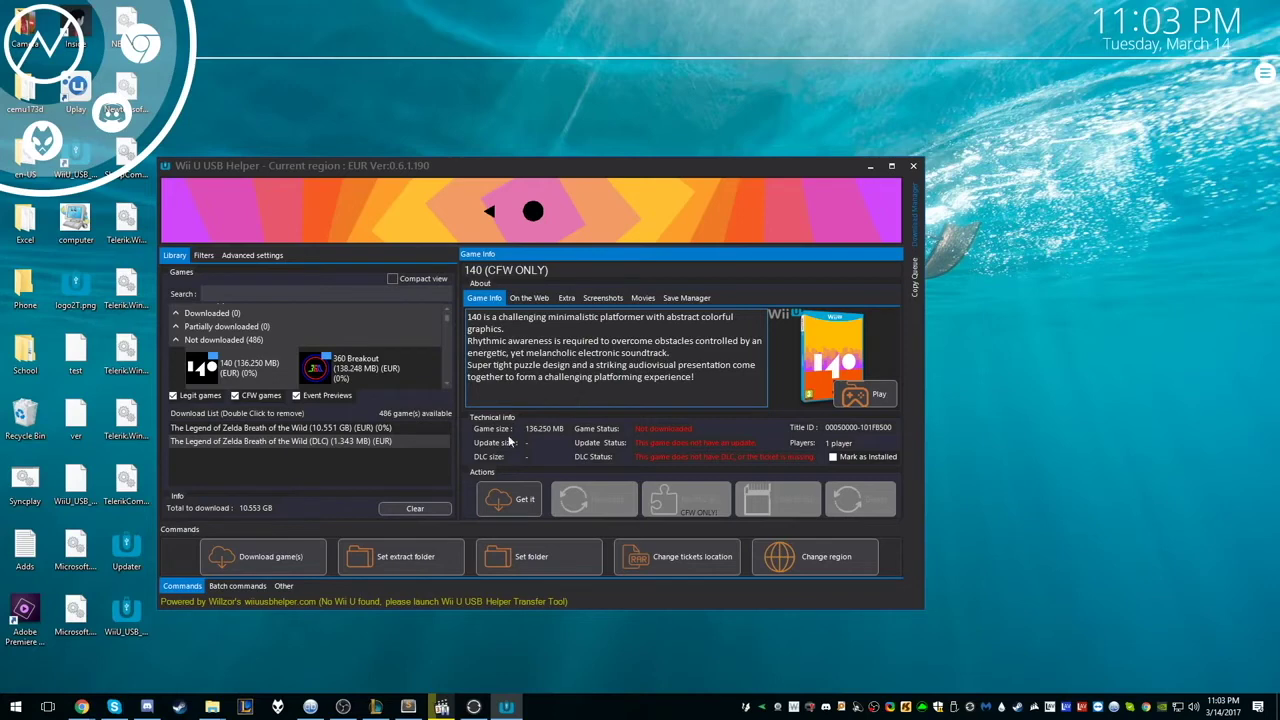
{"action": "left_click", "coordinate": [364, 446]}
{"action": "key", "text": "Up"}
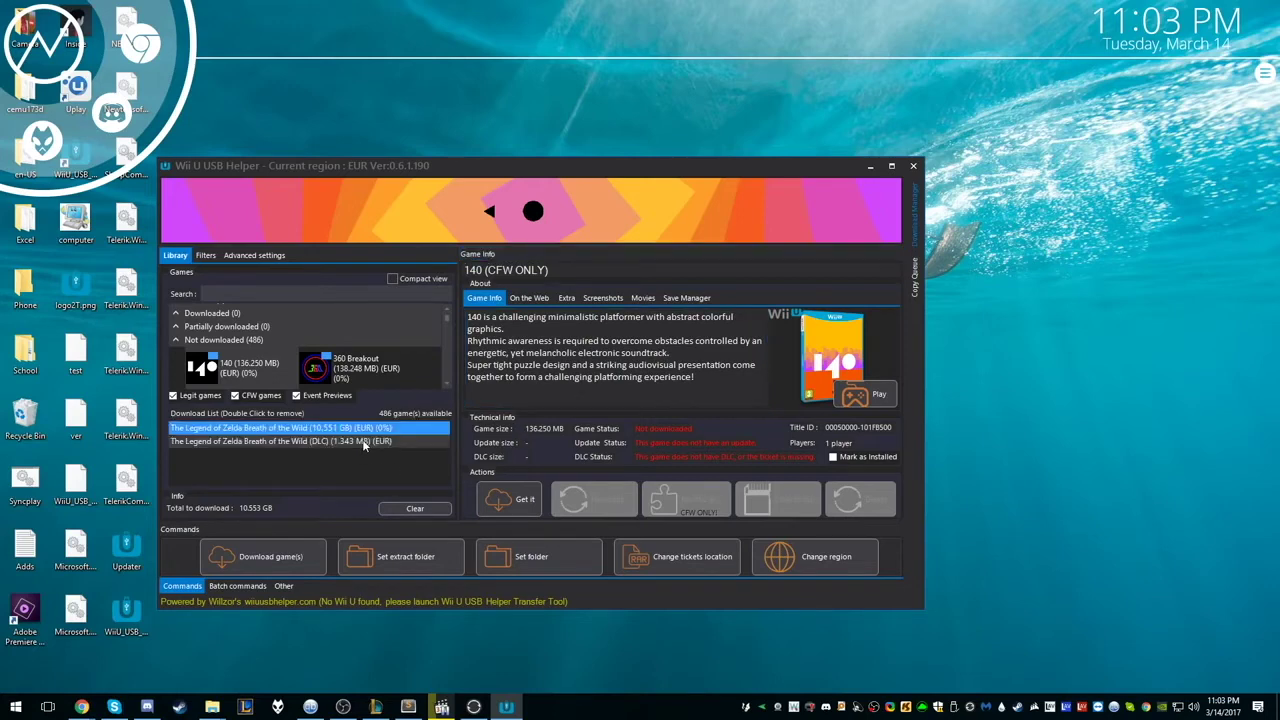
{"action": "left_click", "coordinate": [413, 507]}
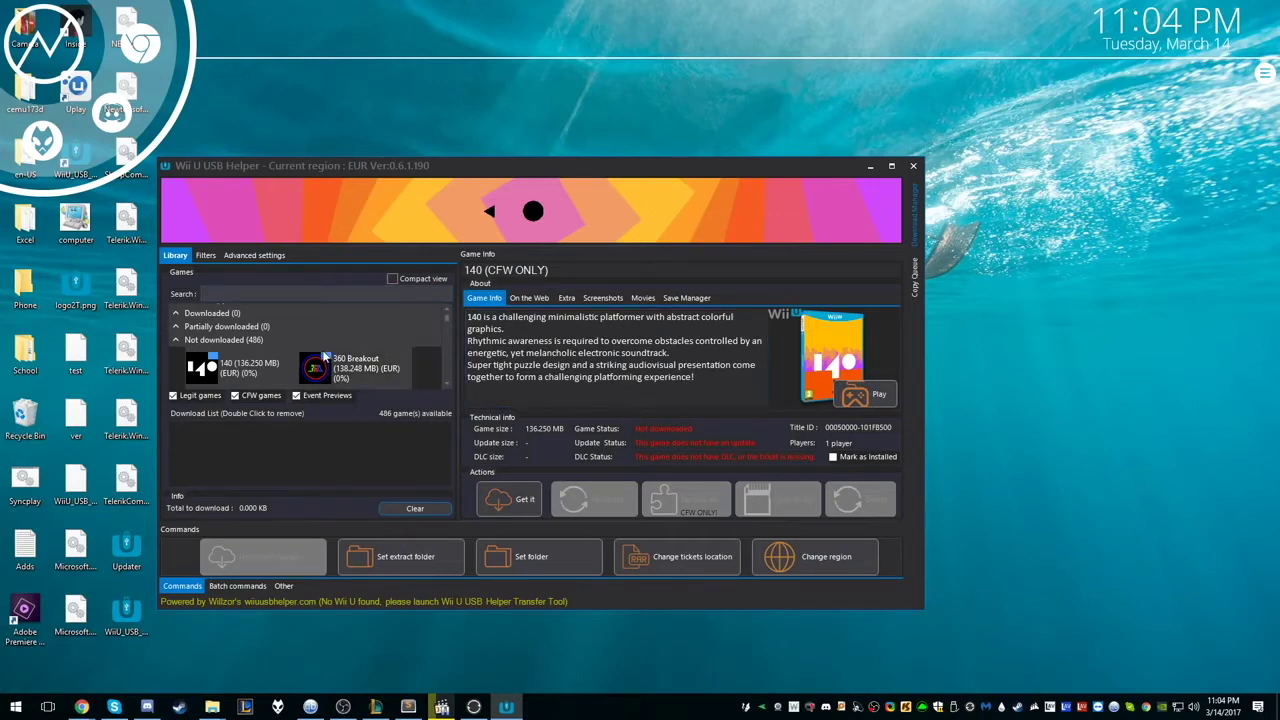
Step: Search the game library for "BREAth" and select The Legend of Zelda Breath of the Wild
{"action": "scroll", "coordinate": [324, 356], "scroll_direction": "down", "scroll_amount": 10}
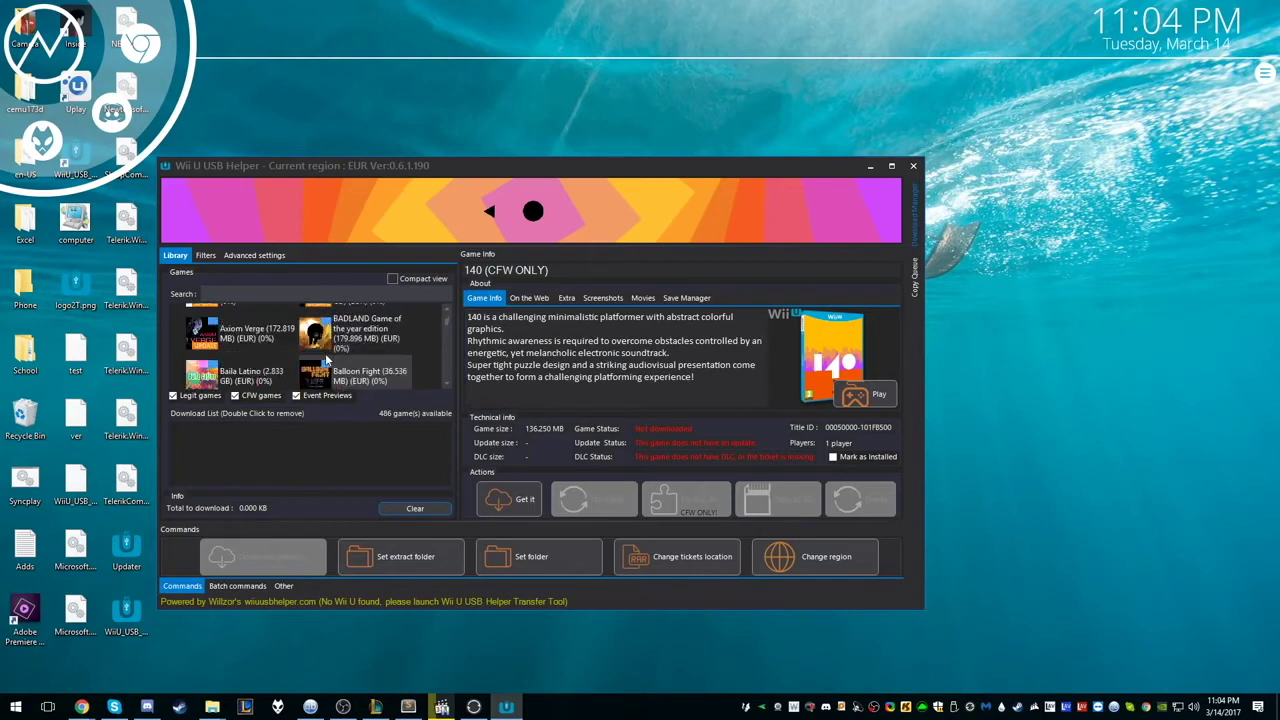
{"action": "scroll", "coordinate": [325, 359], "scroll_direction": "down", "scroll_amount": 10}
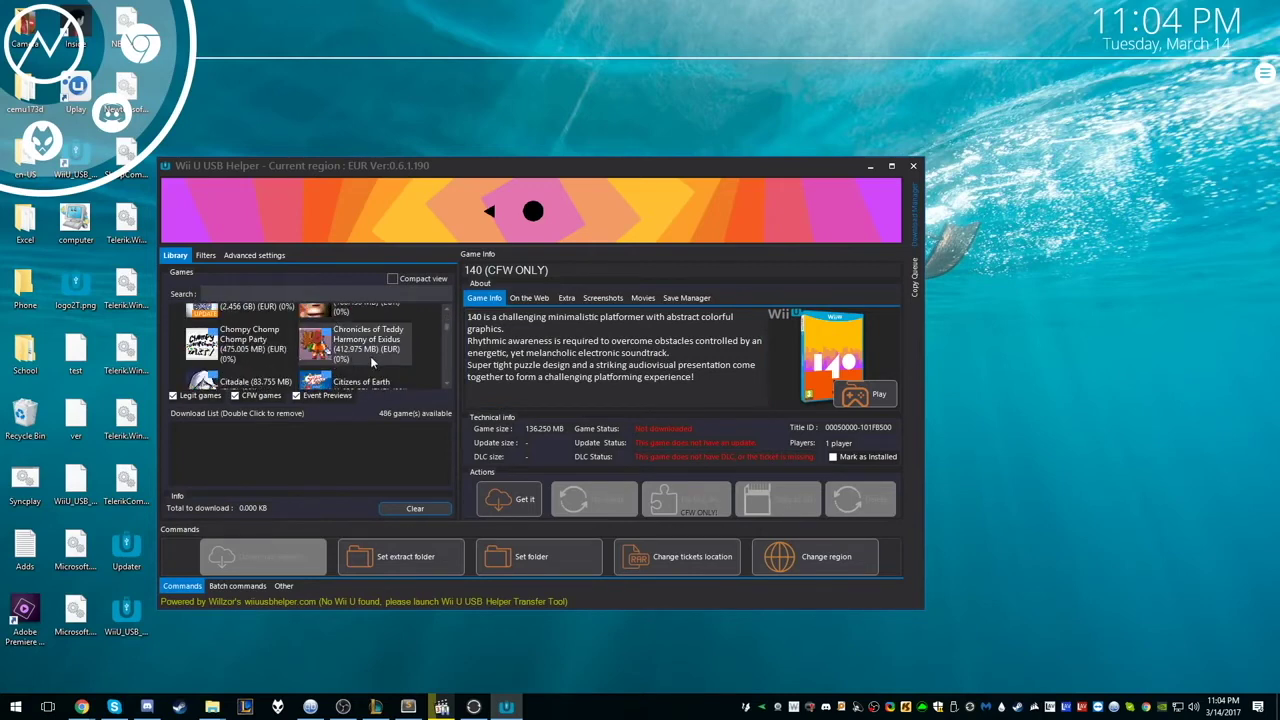
{"action": "scroll", "coordinate": [305, 322], "scroll_direction": "up", "scroll_amount": 5}
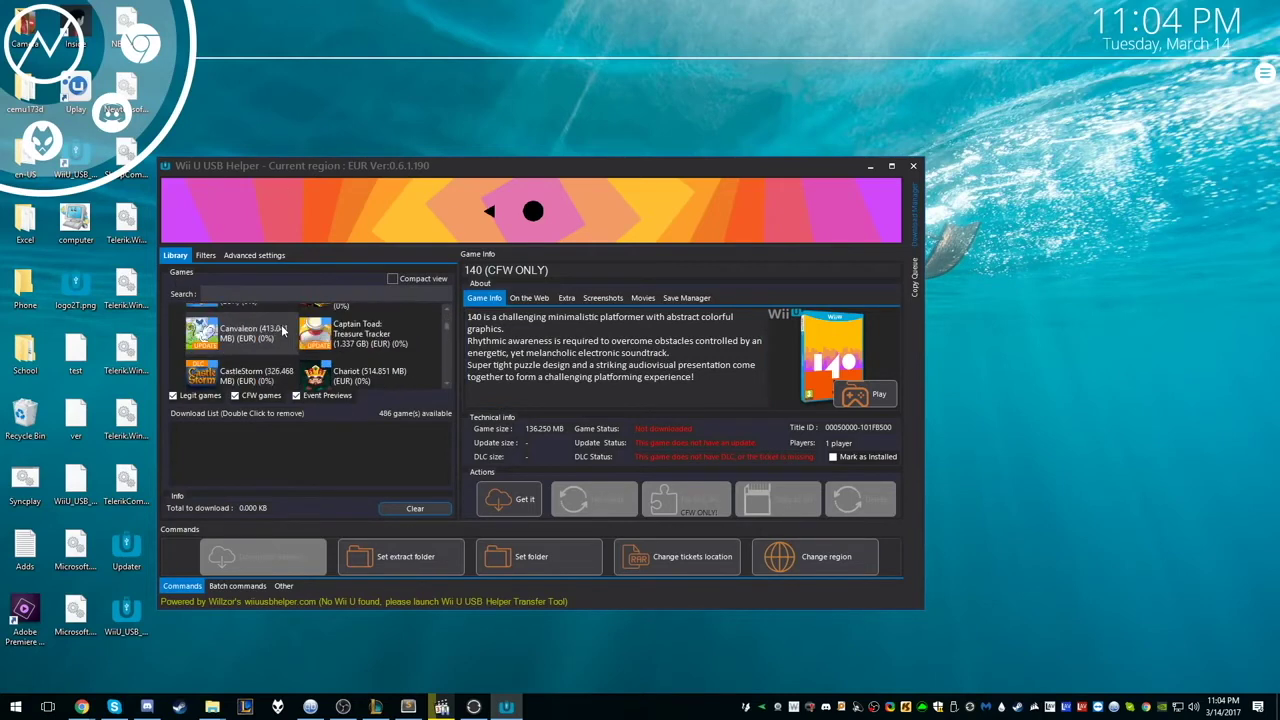
{"action": "scroll", "coordinate": [305, 322], "scroll_direction": "up", "scroll_amount": 8}
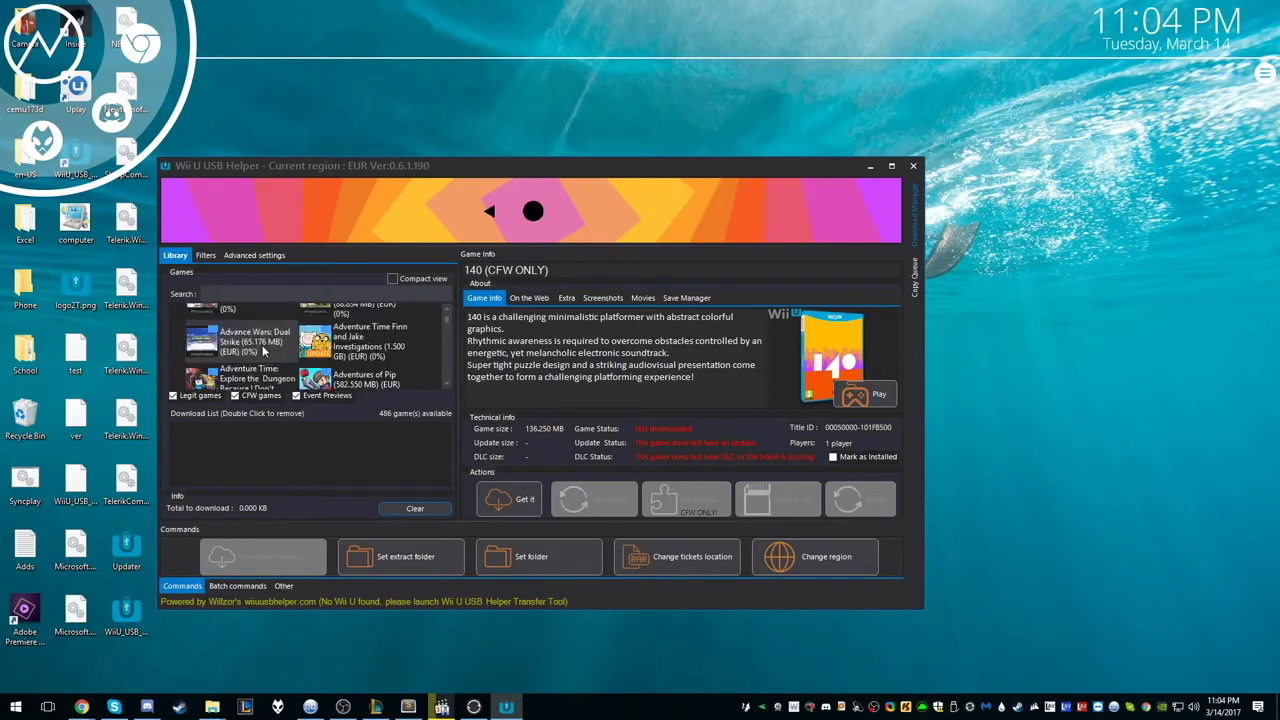
{"action": "left_click", "coordinate": [228, 294]}
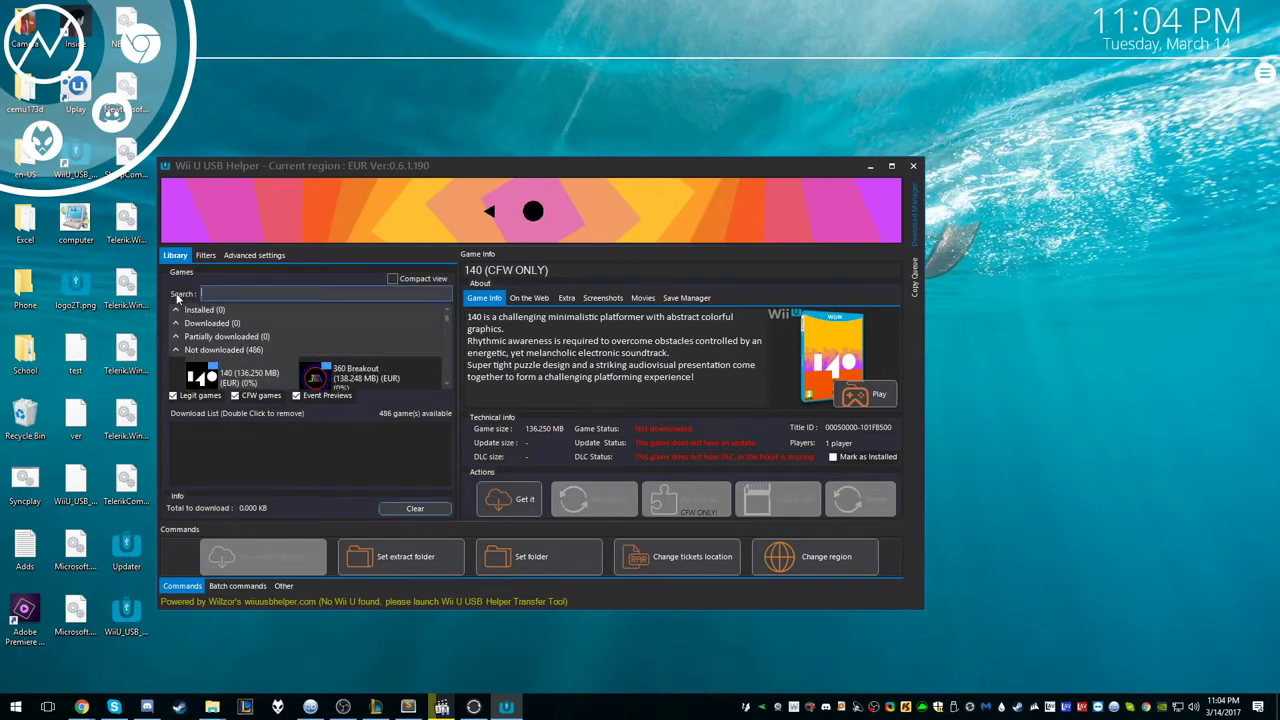
{"action": "type", "text": "zelda"}
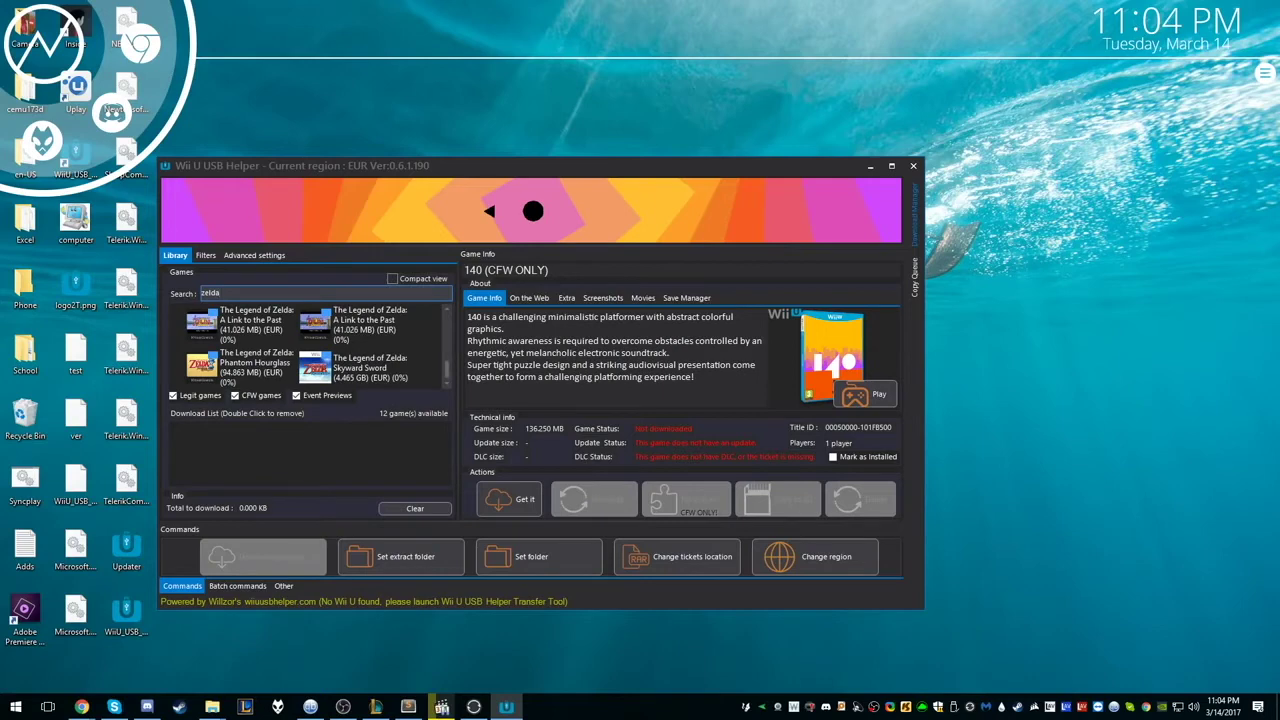
{"action": "key", "text": "ctrl+a"}
{"action": "type", "text": "BREA"}
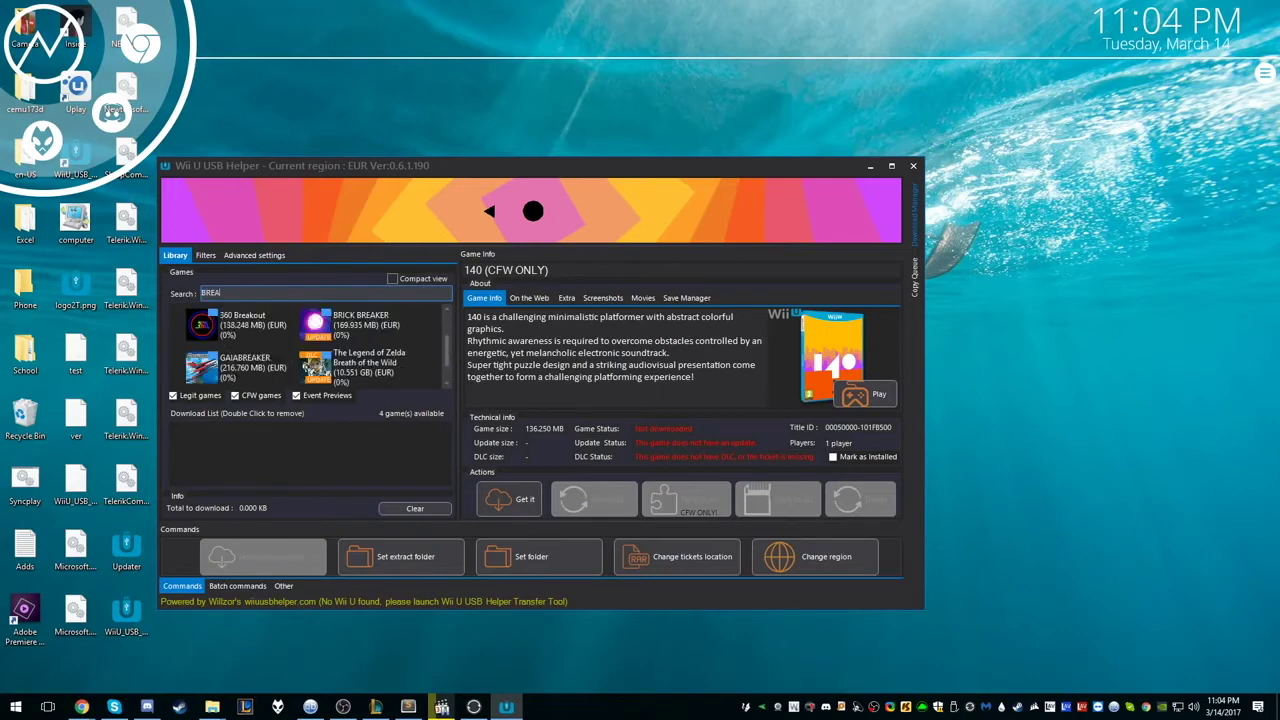
{"action": "type", "text": "th"}
{"action": "left_click", "coordinate": [262, 367]}
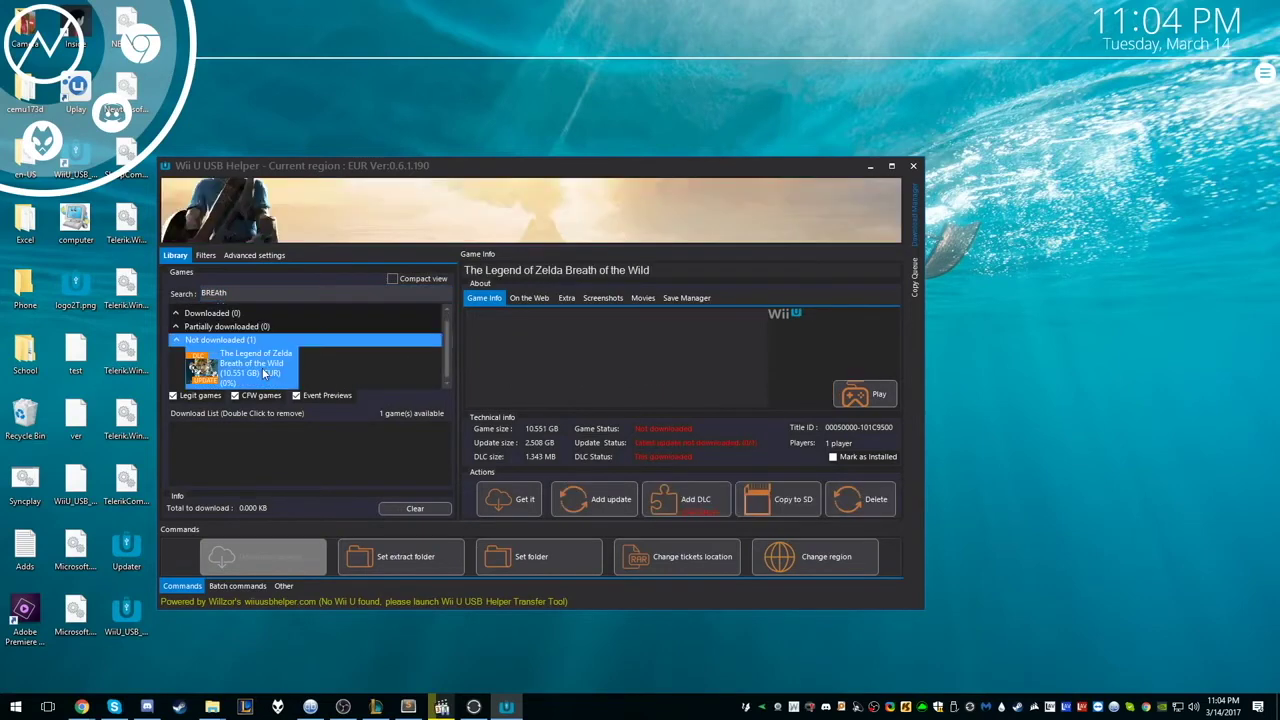
Step: Queue The Legend of Zelda Breath of the Wild with its update data and DLC, and download all three
{"action": "left_click", "coordinate": [514, 506]}
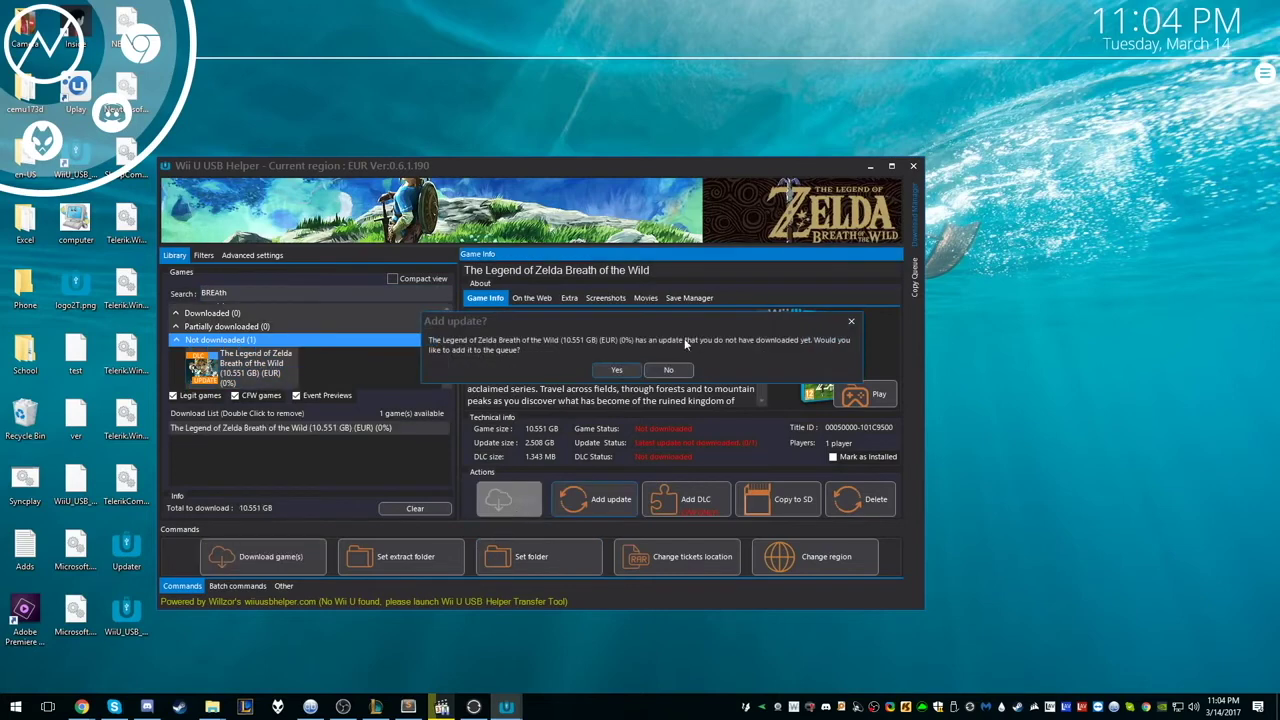
{"action": "left_click", "coordinate": [606, 370]}
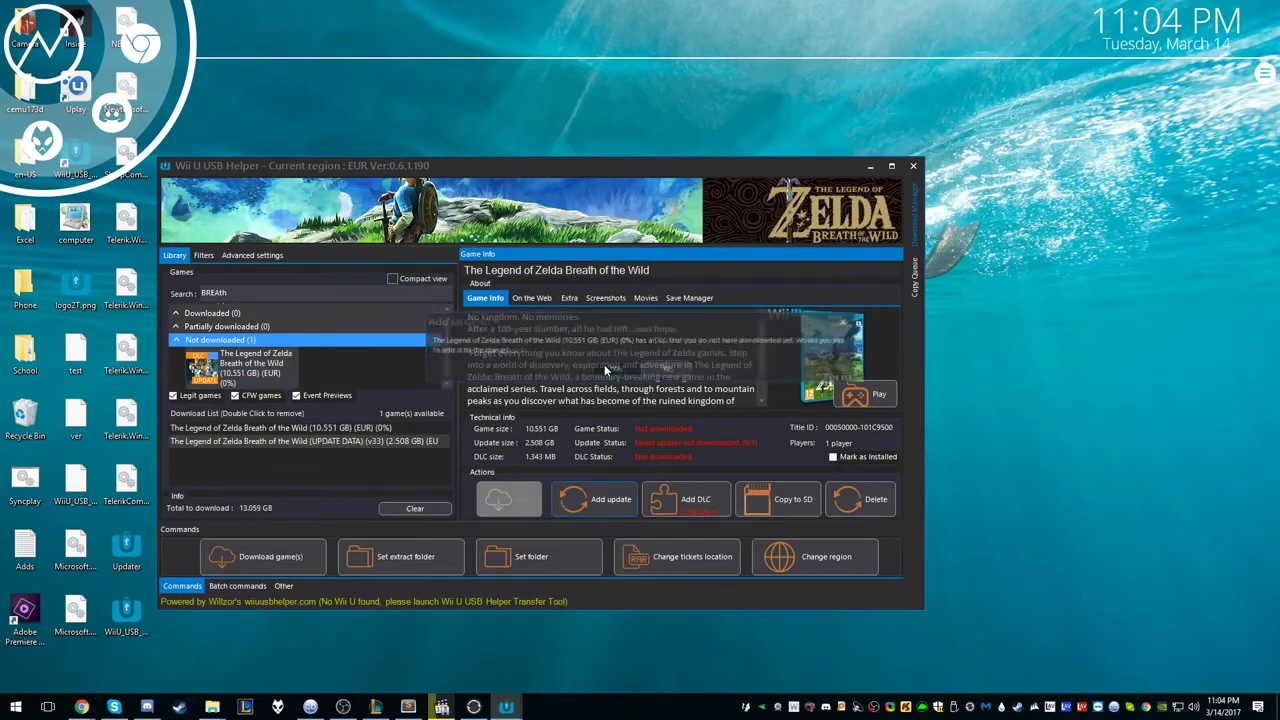
{"action": "left_click", "coordinate": [606, 370]}
{"action": "left_click", "coordinate": [412, 458]}
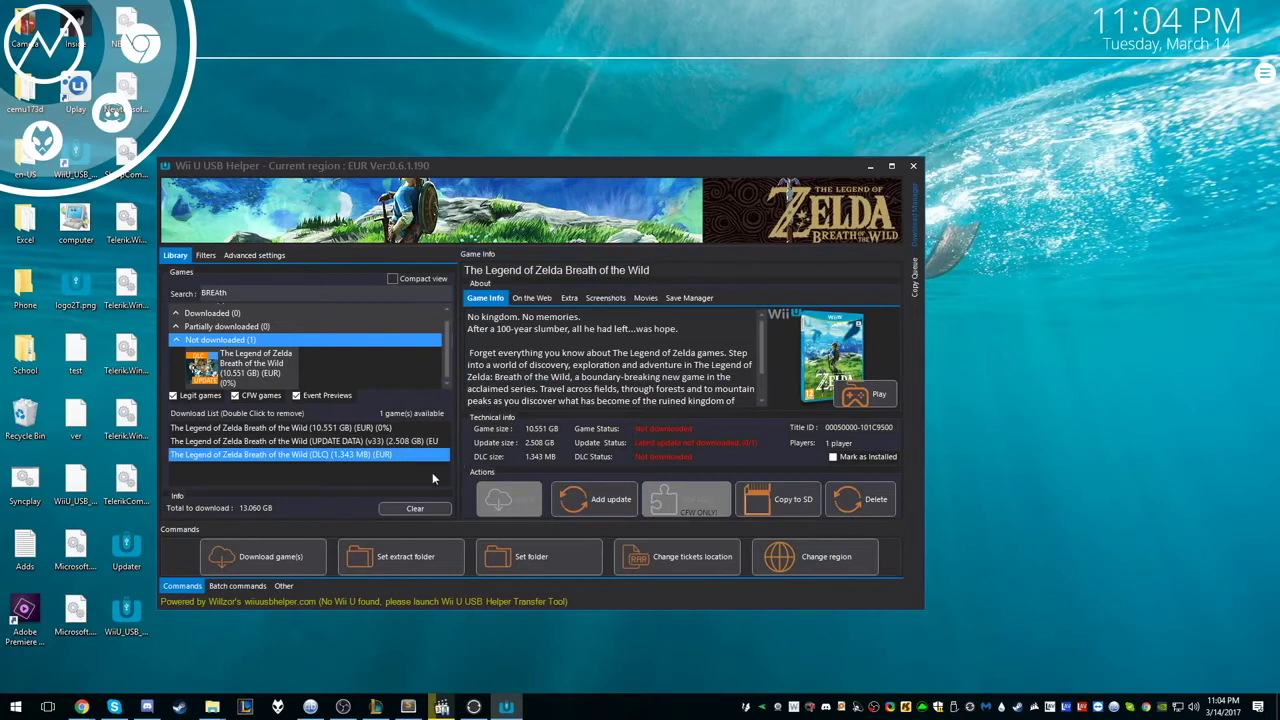
{"action": "left_click", "coordinate": [306, 558]}
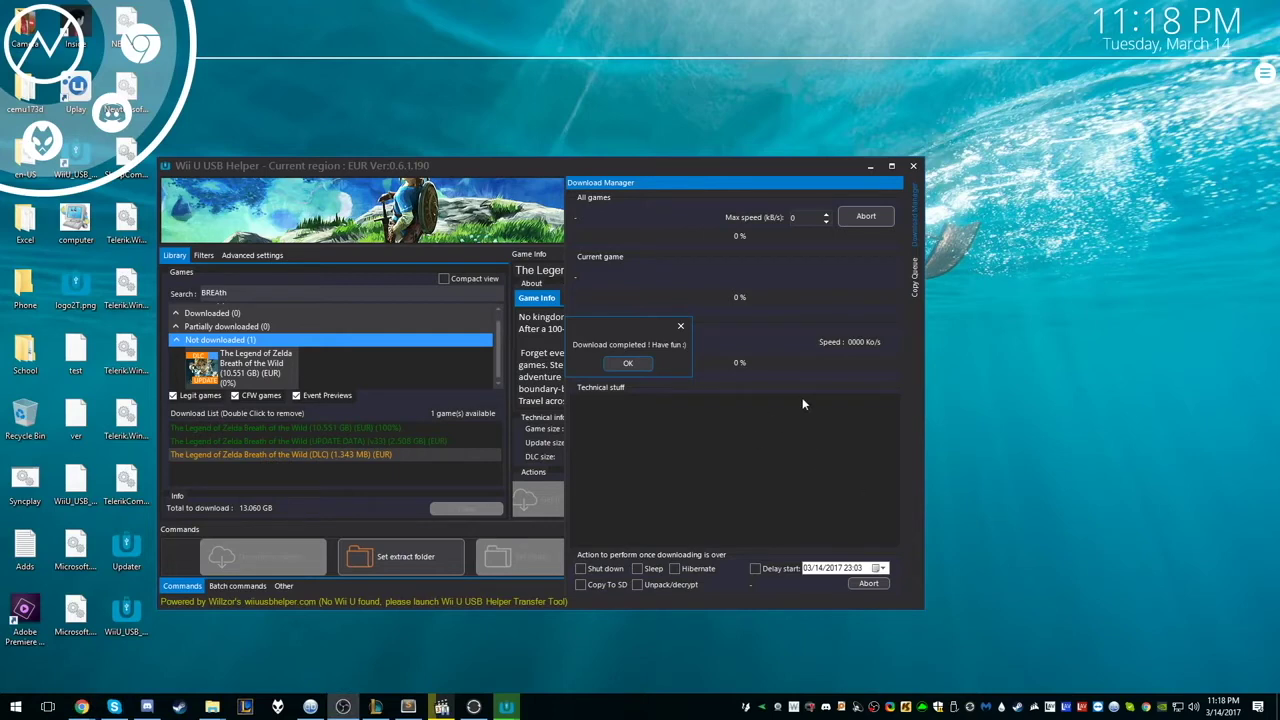
{"action": "left_click", "coordinate": [630, 363]}
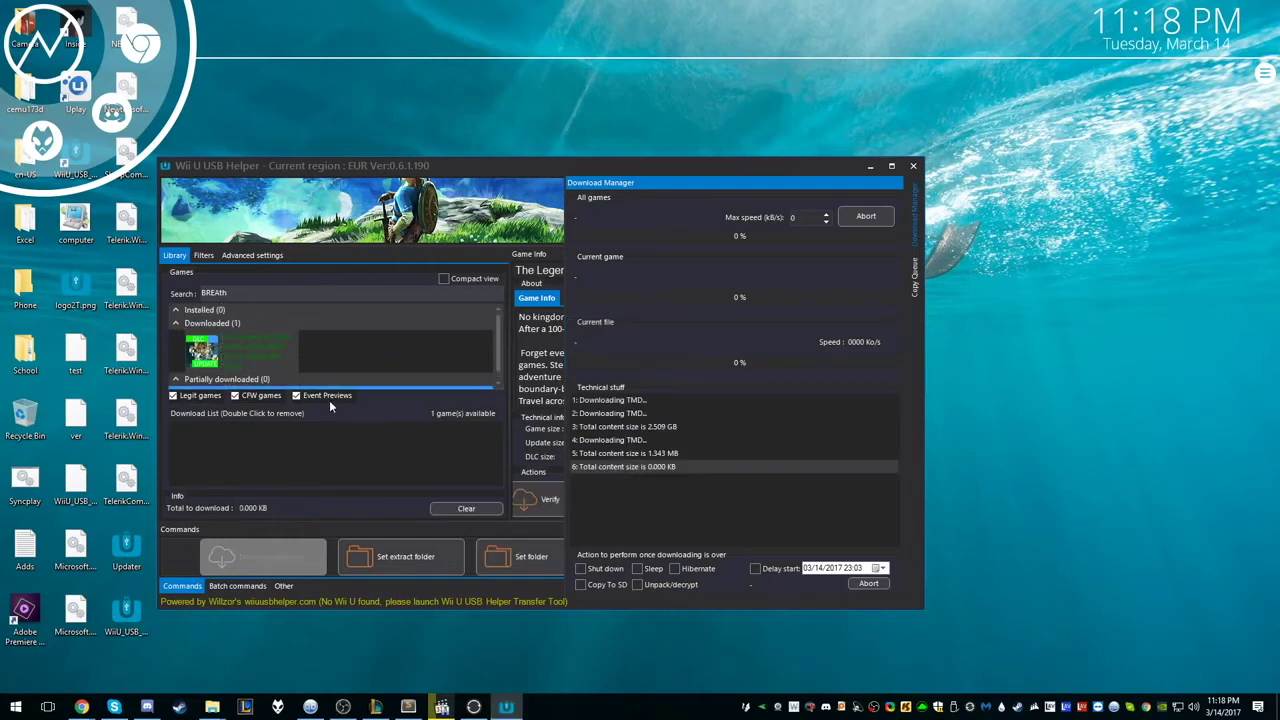
Step: Select the downloaded Breath of the Wild and set the extract folder for games to the Desktop
{"action": "left_click", "coordinate": [240, 358]}
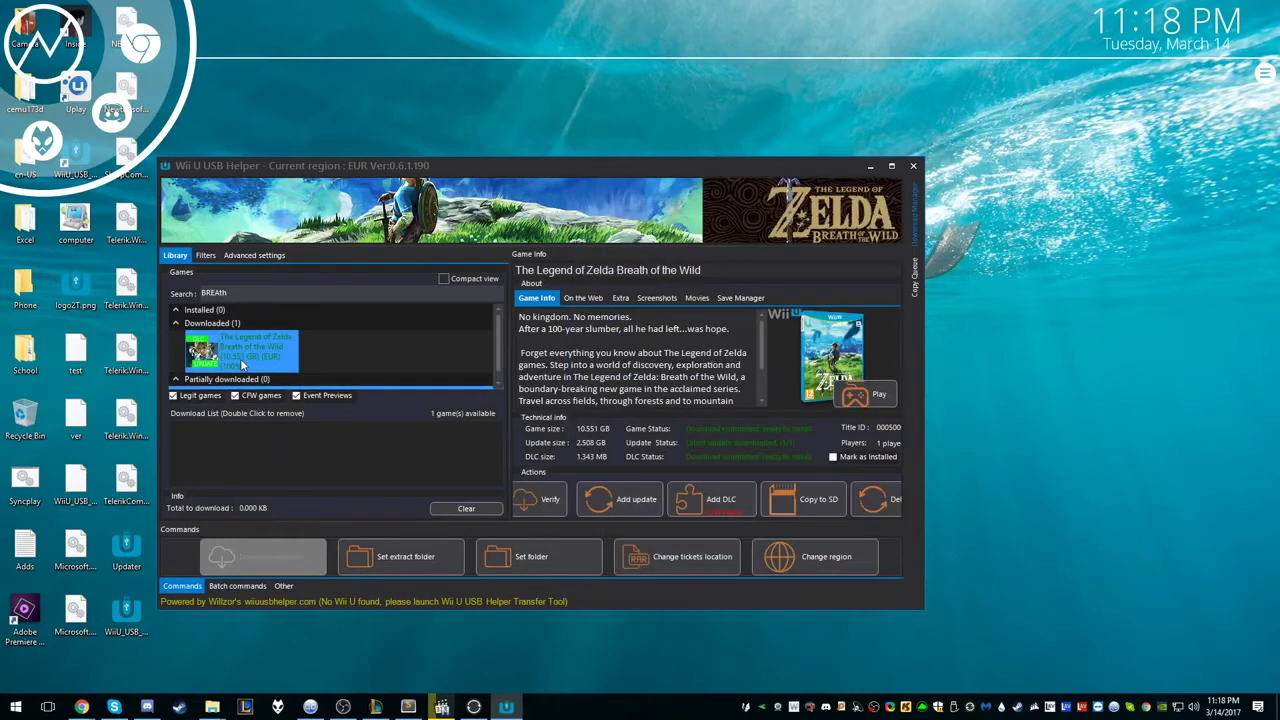
{"action": "left_click", "coordinate": [352, 559]}
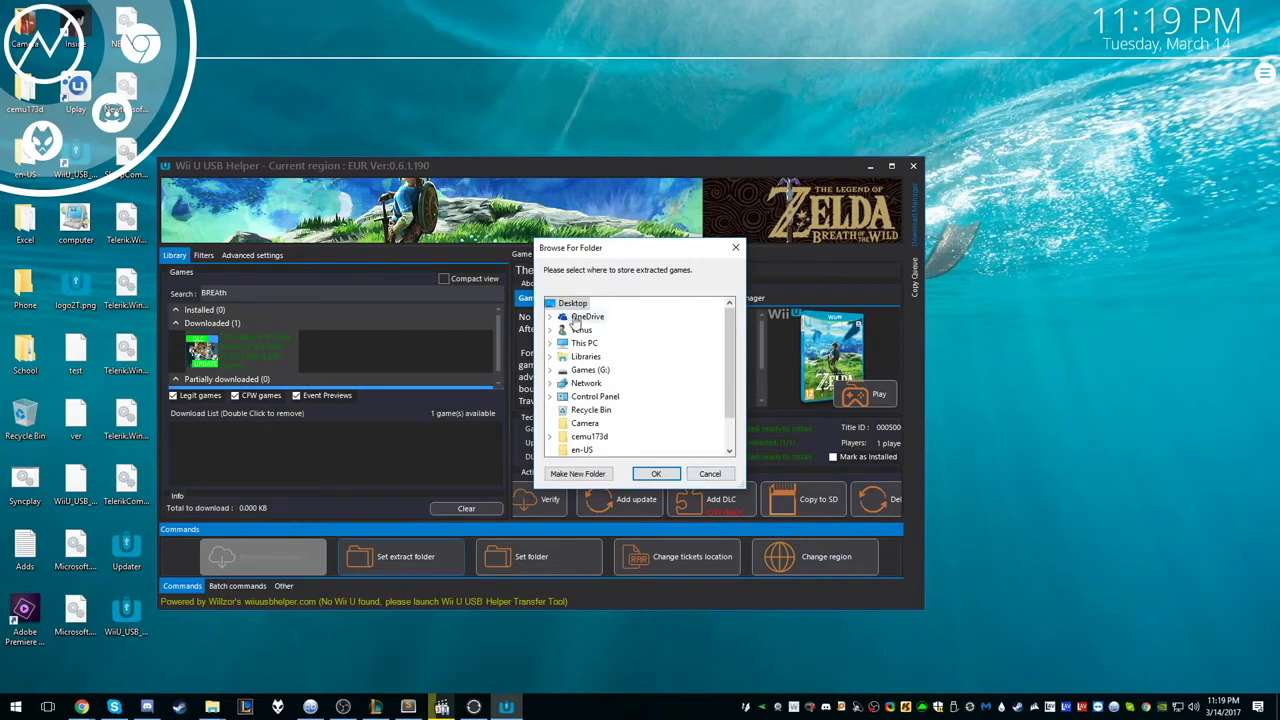
{"action": "left_click", "coordinate": [656, 474]}
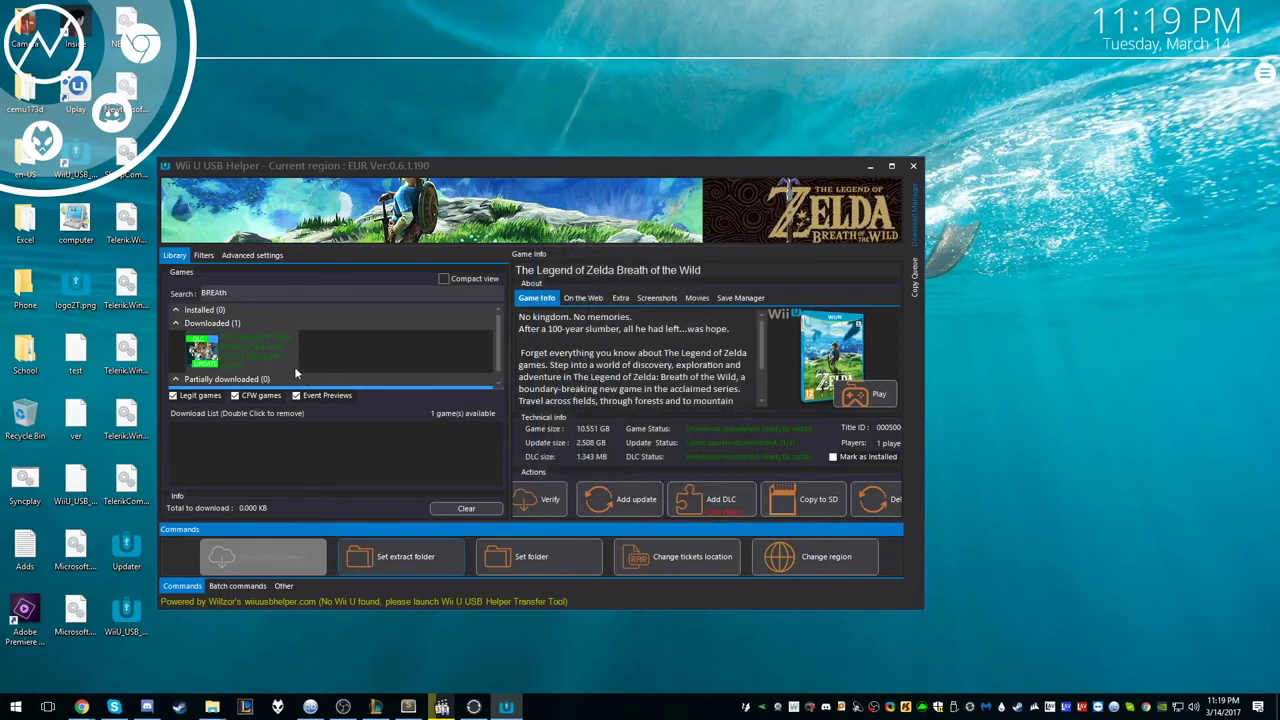
Step: View the downloaded game's Pack/Unpack (Loadiine or CIA) option without applying it, and close Wii U USB Helper
{"action": "right_click", "coordinate": [263, 346]}
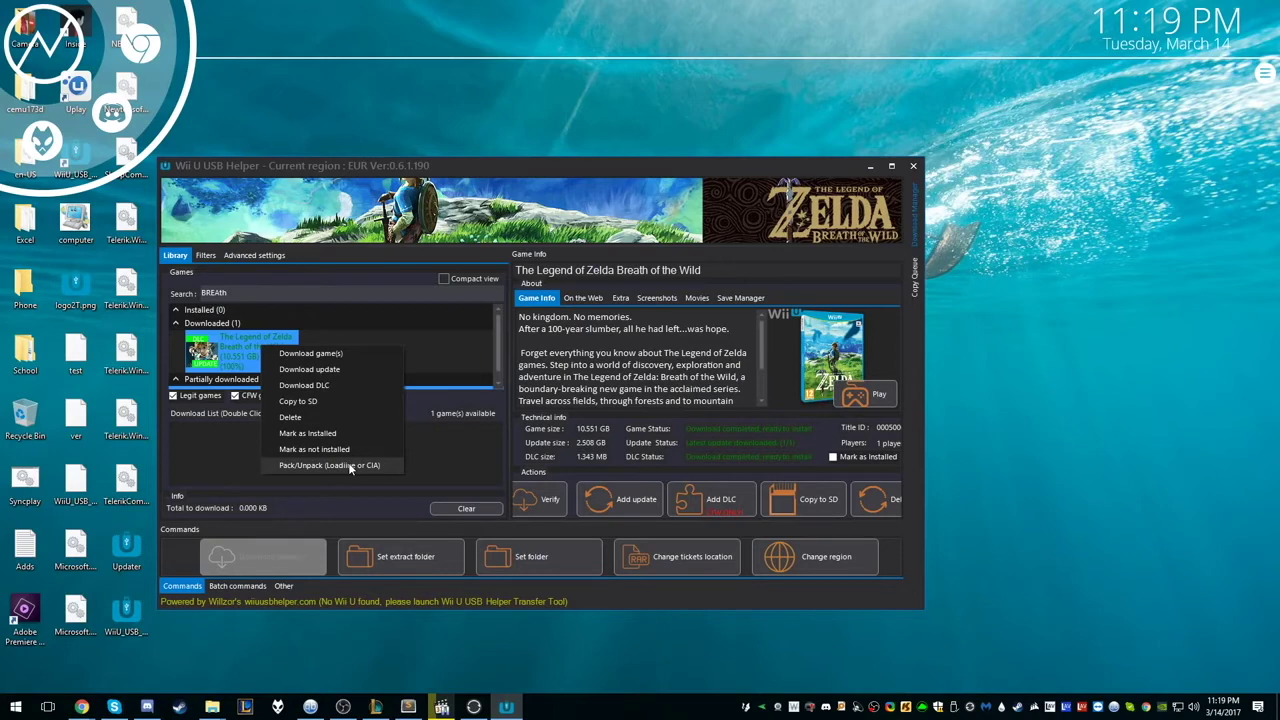
{"action": "left_click", "coordinate": [434, 470]}
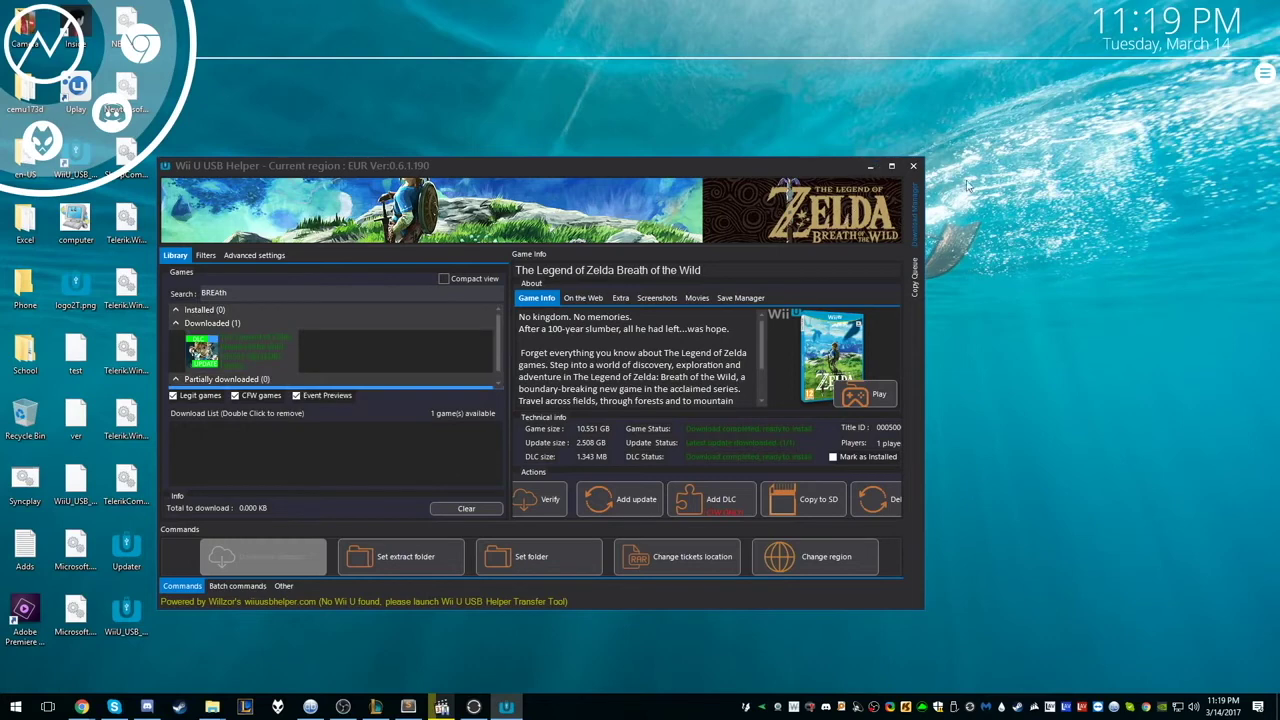
{"action": "mouse_move", "coordinate": [917, 178]}
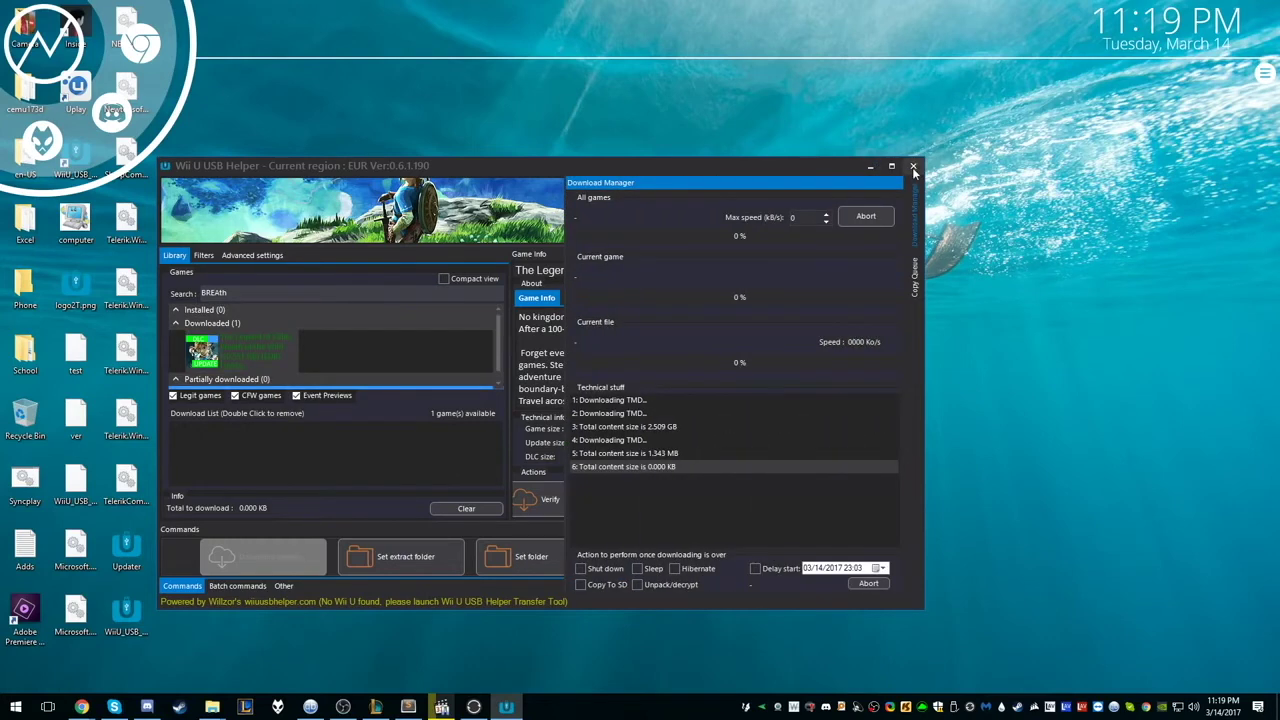
{"action": "left_click", "coordinate": [913, 167]}
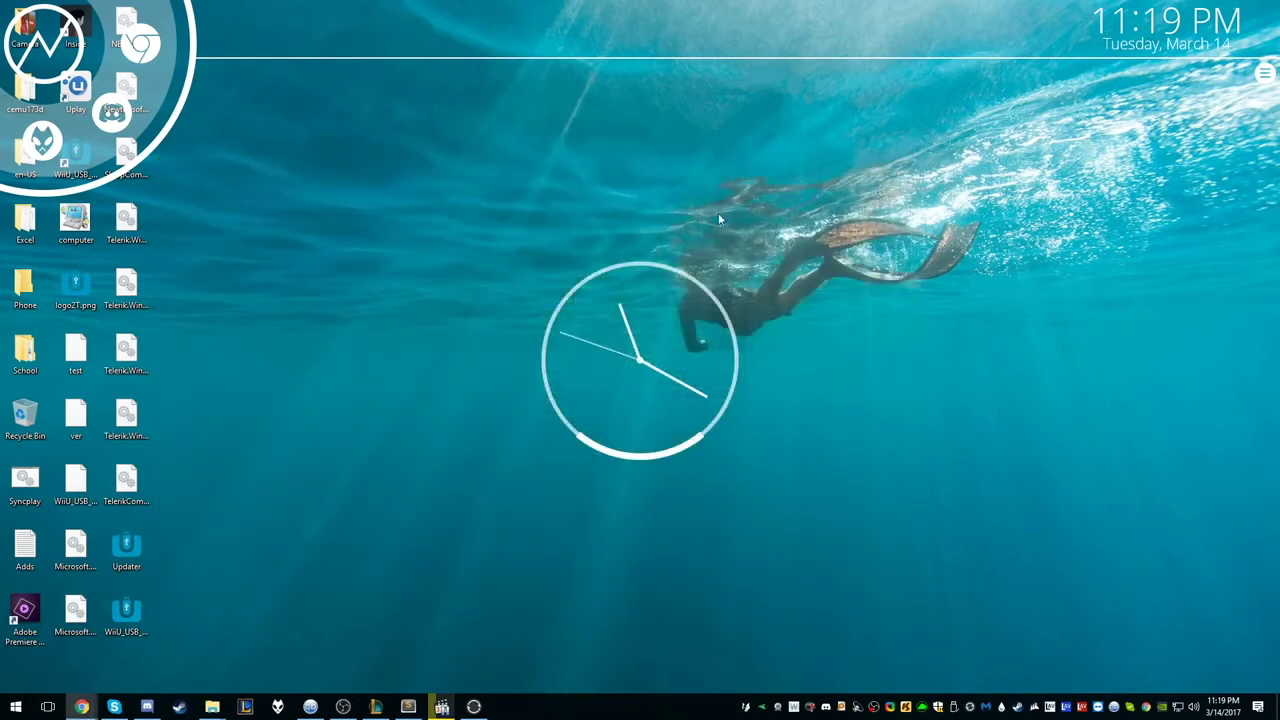
Step: Launch Cemu from the cemu173d folder on the desktop and bring up the dialog for loading a game file
{"action": "double_click", "coordinate": [30, 90]}
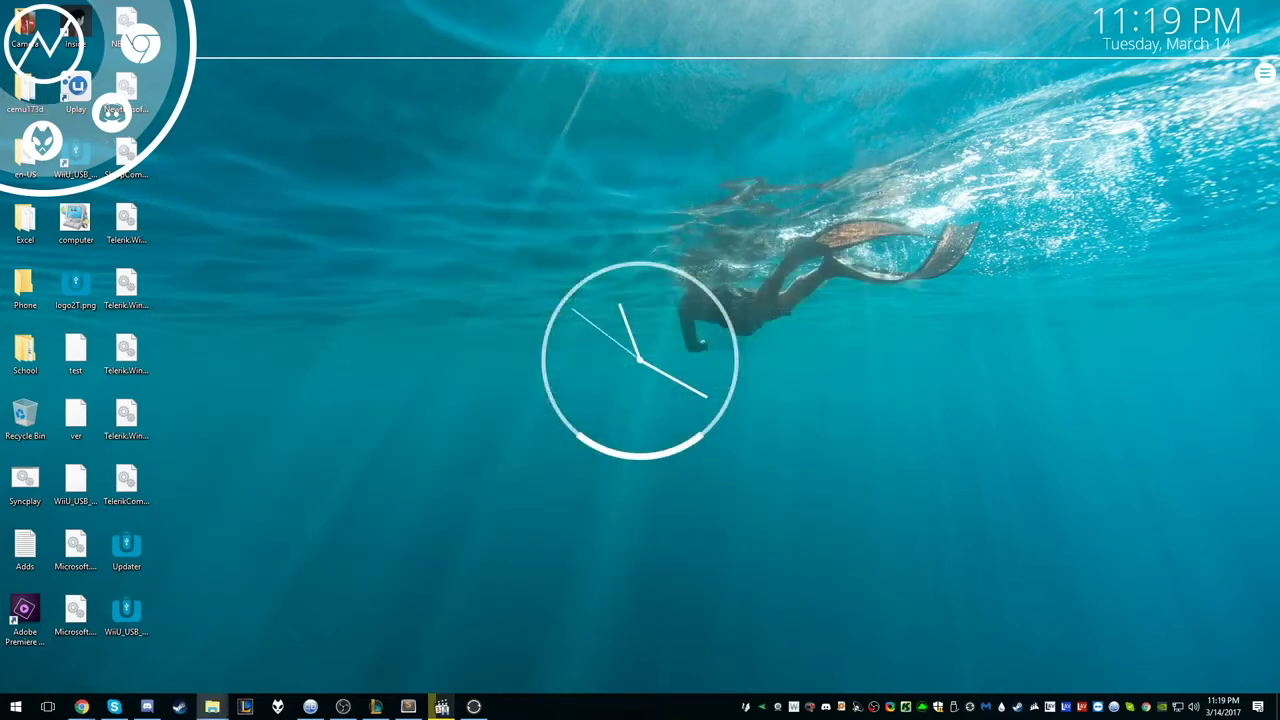
{"action": "left_click_drag", "start_coordinate": [680, 265], "coordinate": [679, 188]}
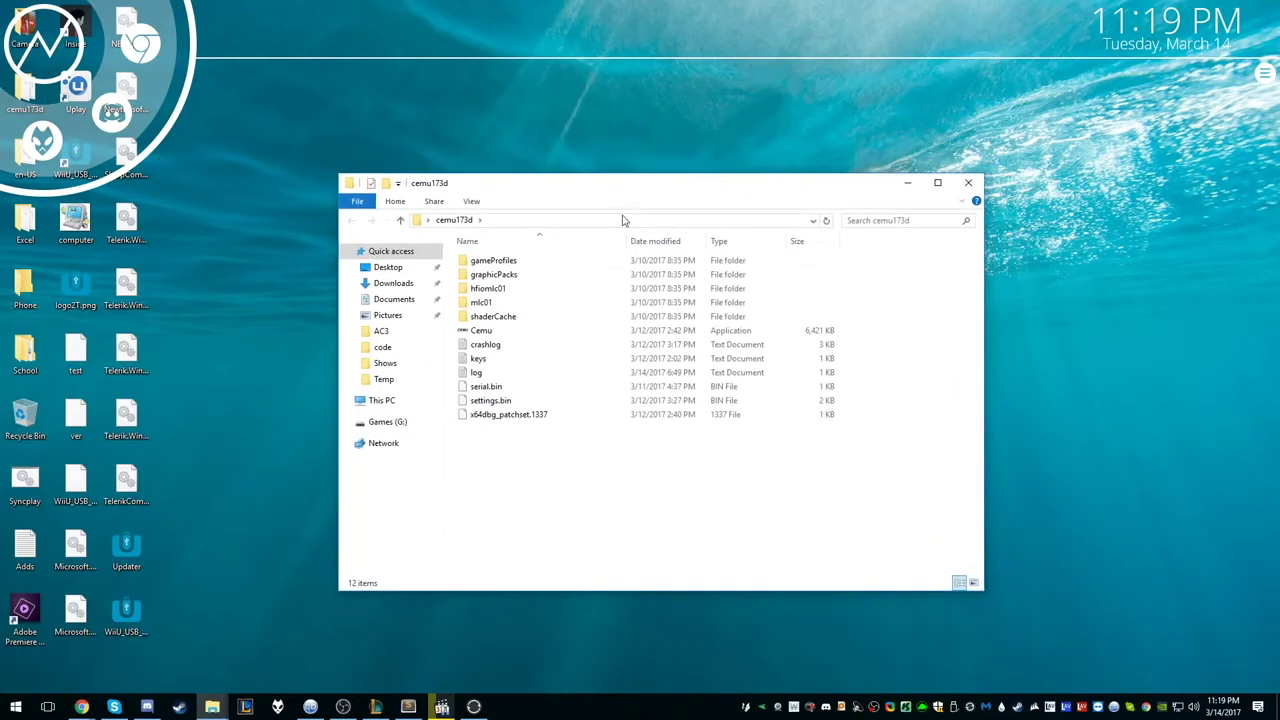
{"action": "left_click", "coordinate": [527, 334]}
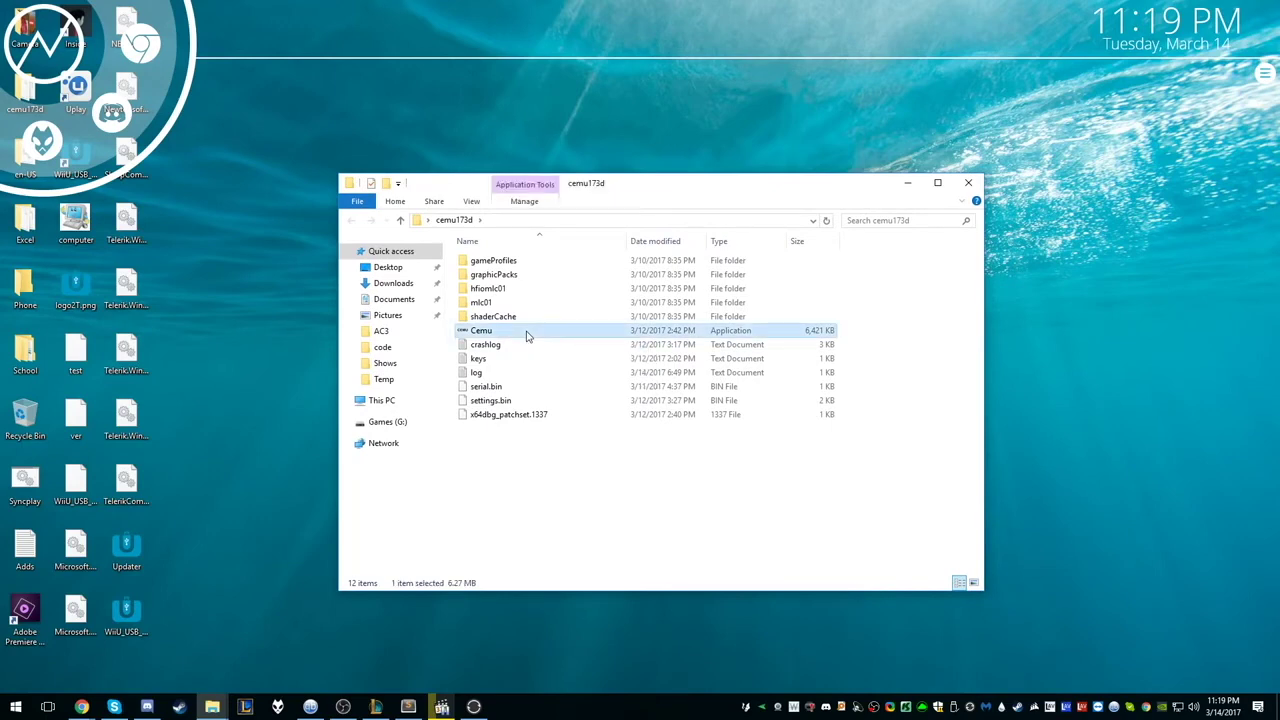
{"action": "double_click", "coordinate": [527, 334]}
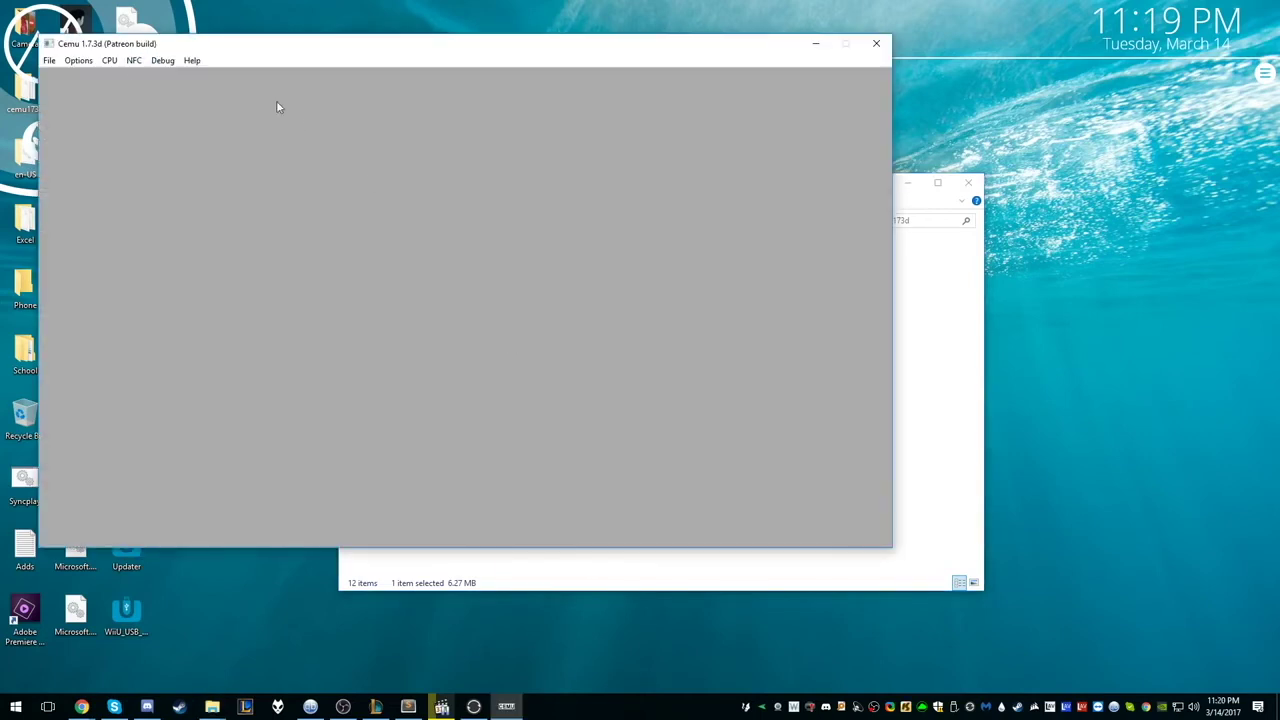
{"action": "left_click", "coordinate": [50, 61]}
{"action": "left_click", "coordinate": [62, 76]}
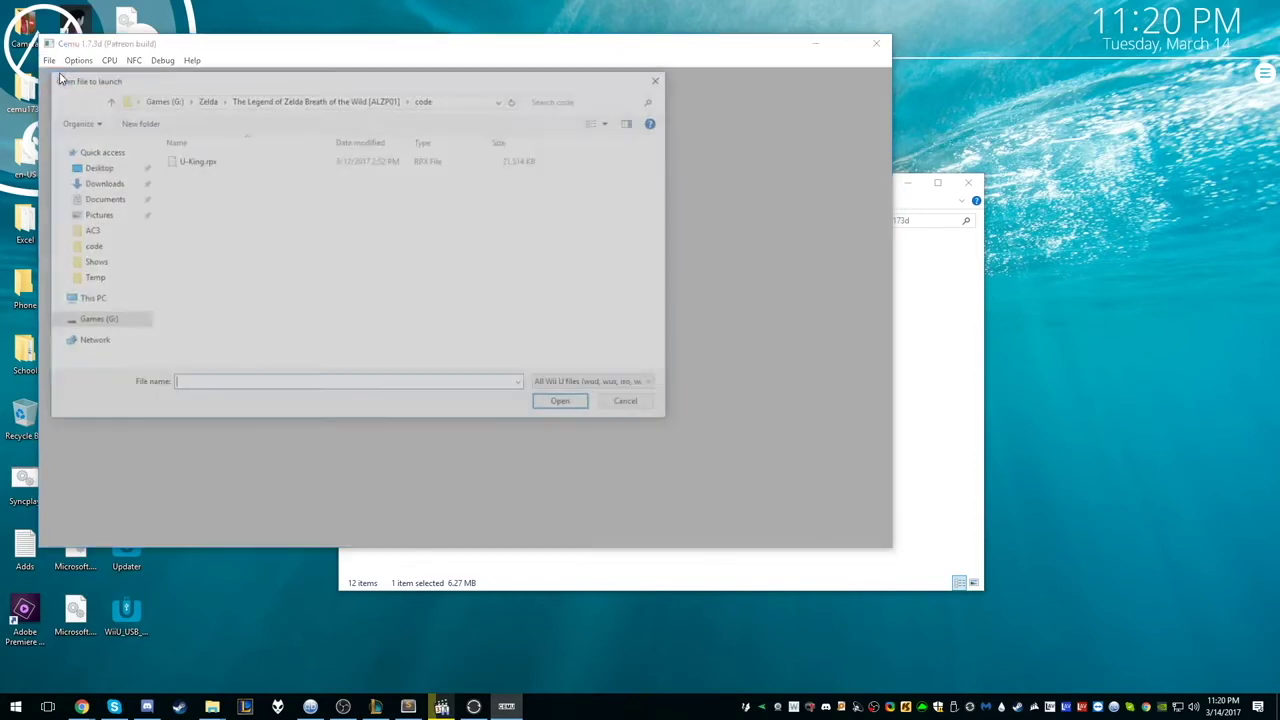
Step: Examine the DATA/EUR download folders and the unpacked The Legend of Zelda Breath of the Wild [ALZP01] folder inside Zelda on drive G
{"action": "left_click", "coordinate": [204, 98]}
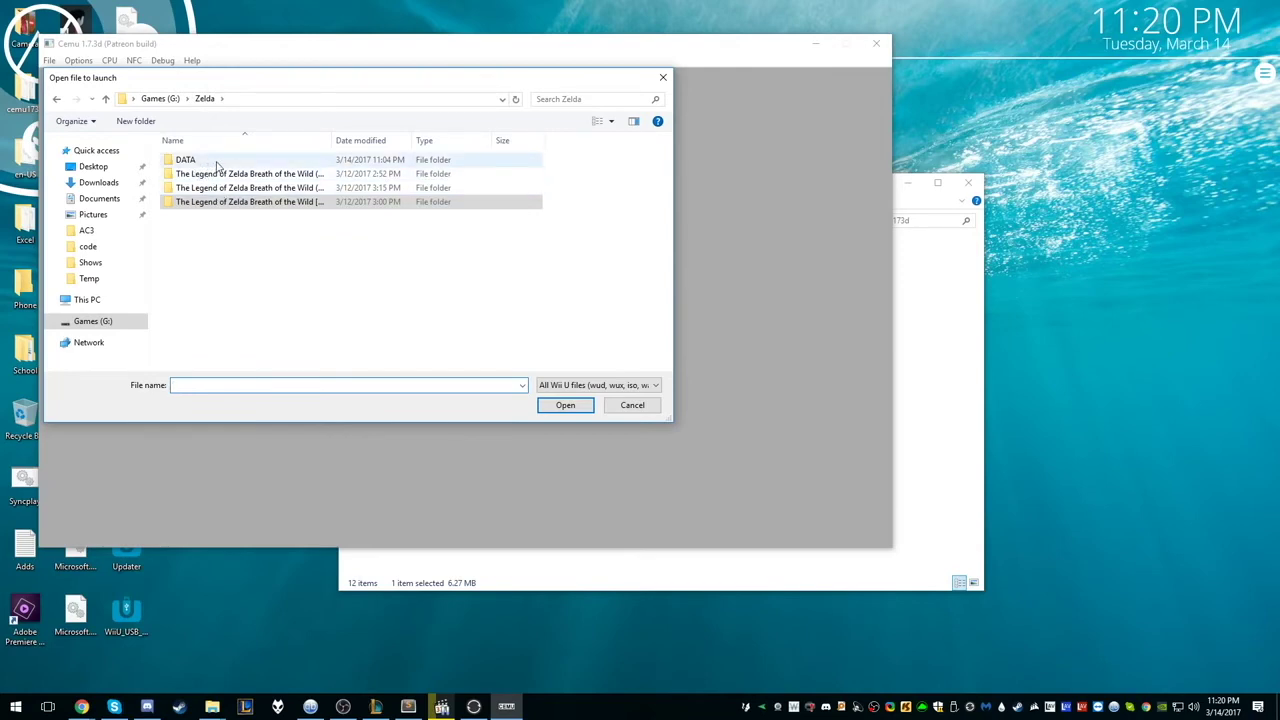
{"action": "double_click", "coordinate": [218, 166]}
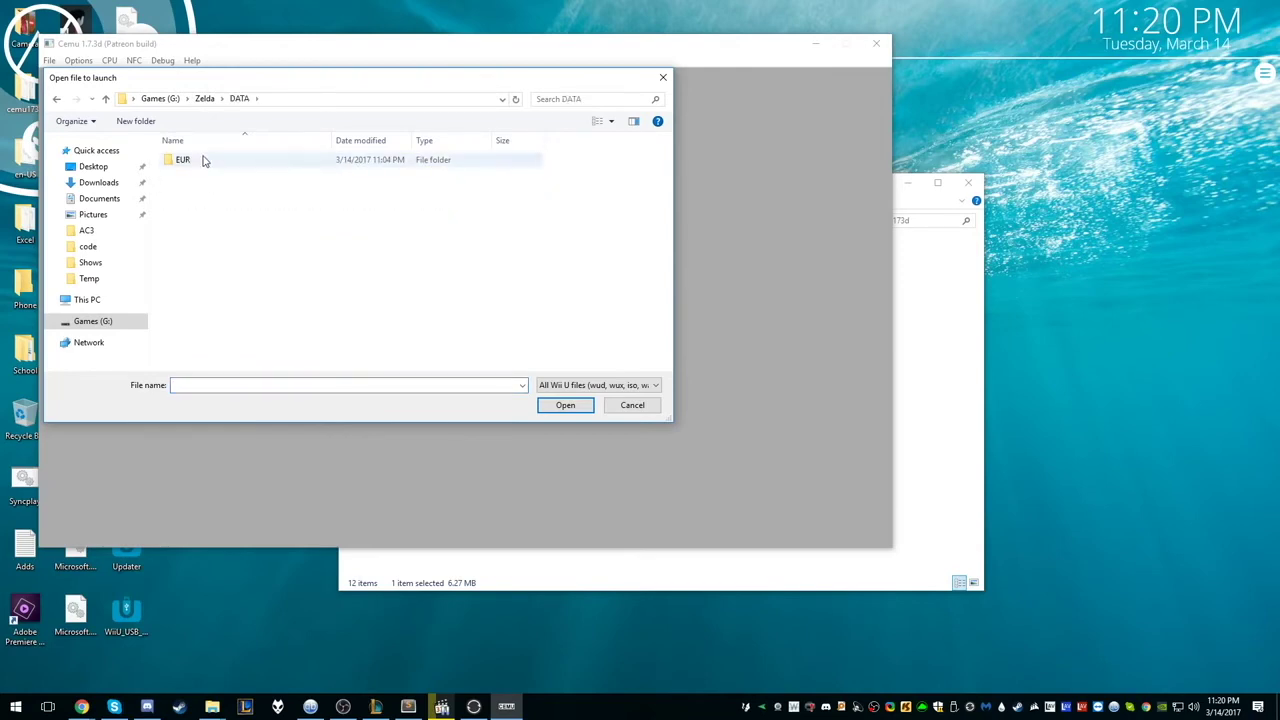
{"action": "double_click", "coordinate": [203, 161]}
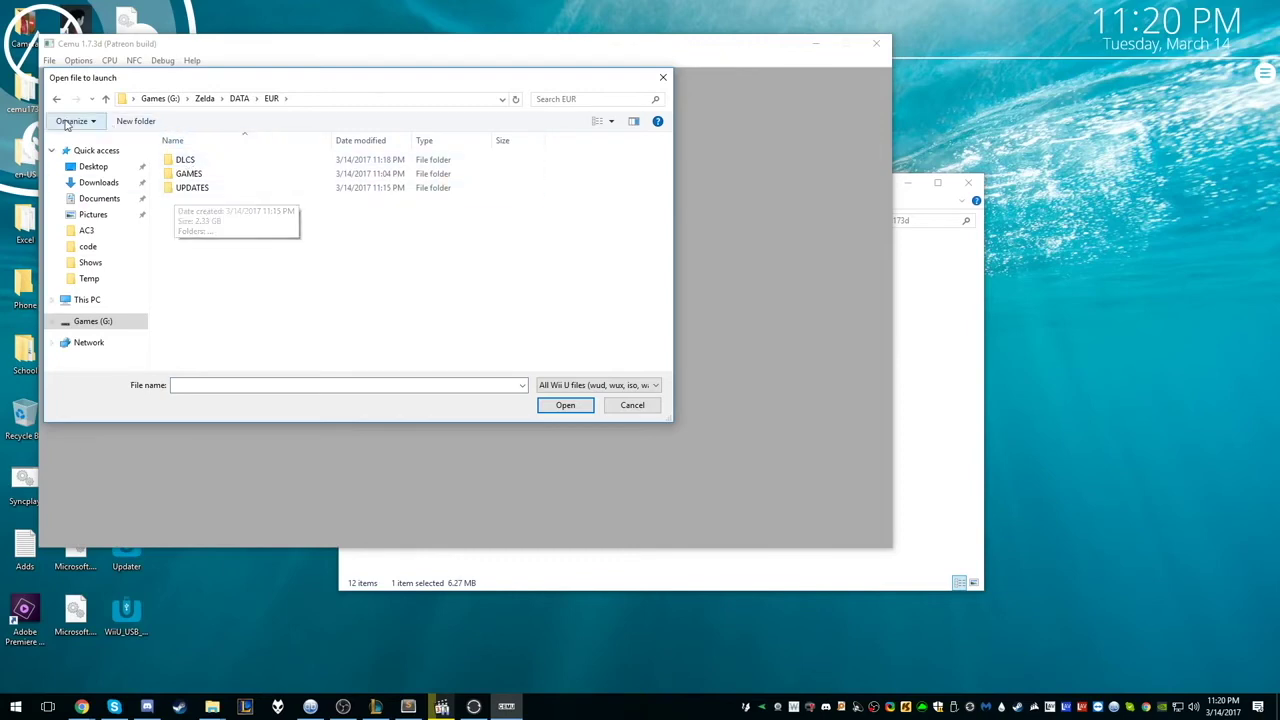
{"action": "left_click", "coordinate": [204, 98]}
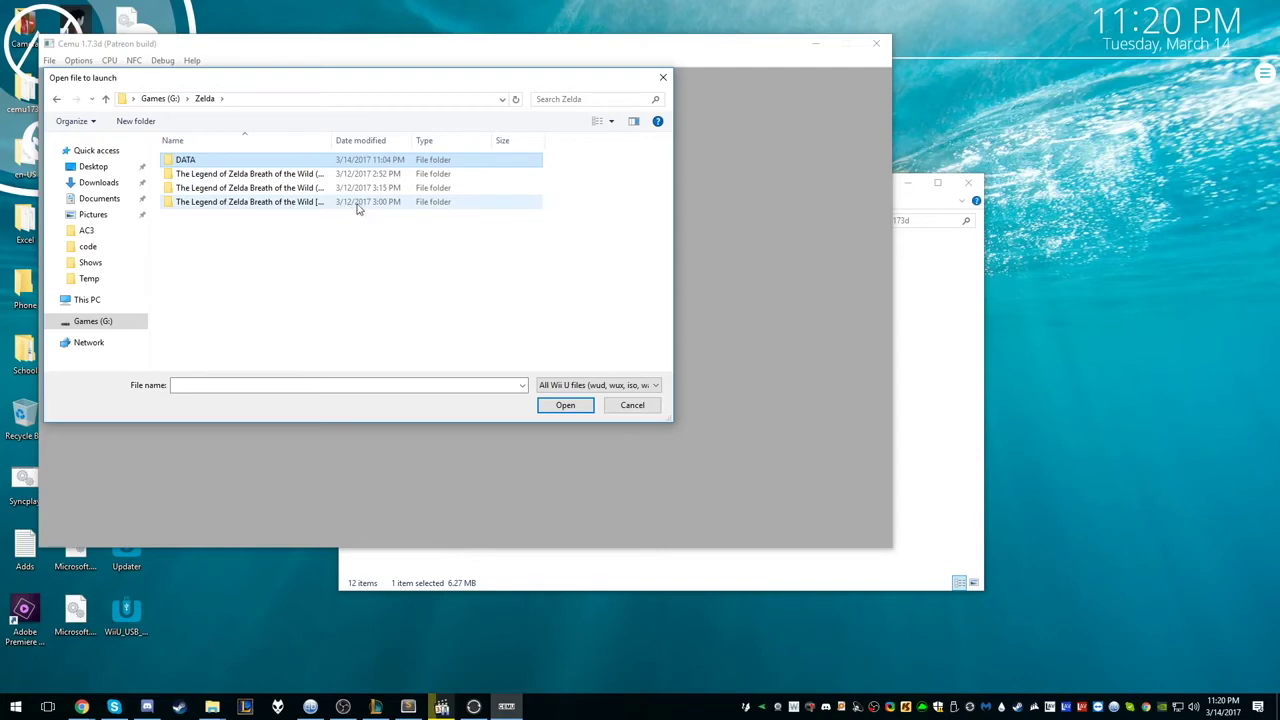
{"action": "double_click", "coordinate": [305, 205]}
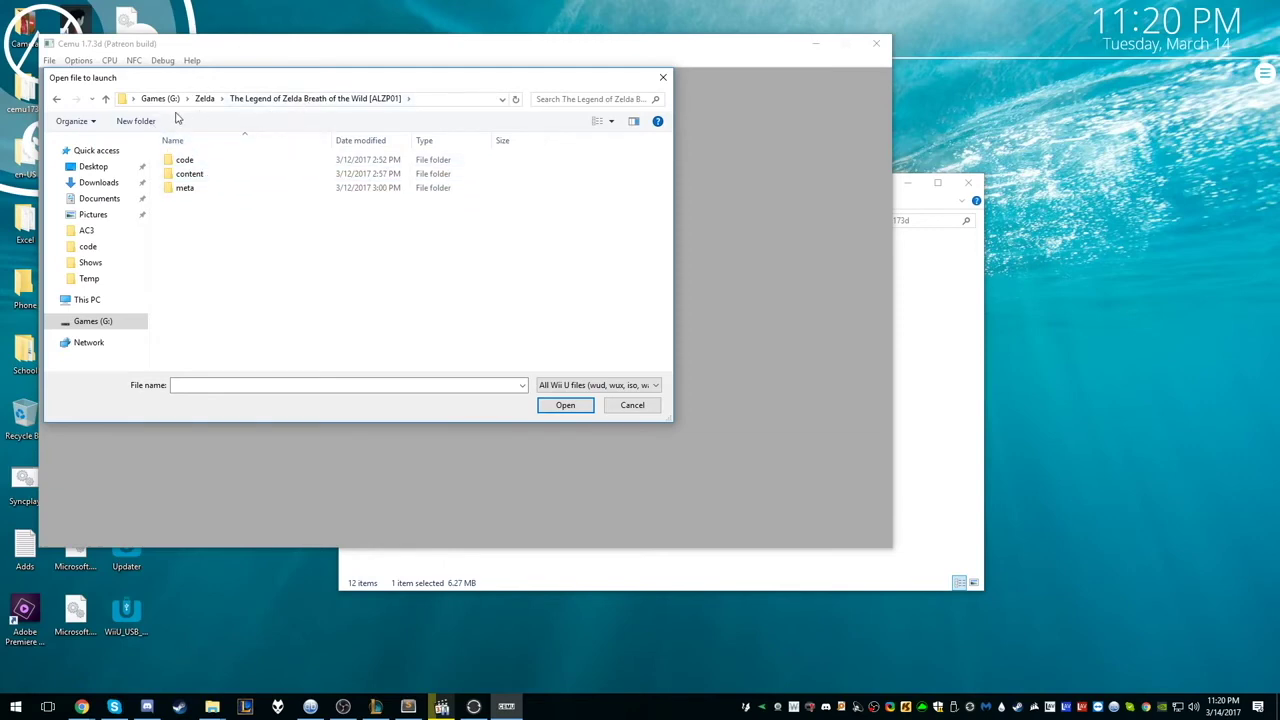
{"action": "left_click", "coordinate": [208, 100]}
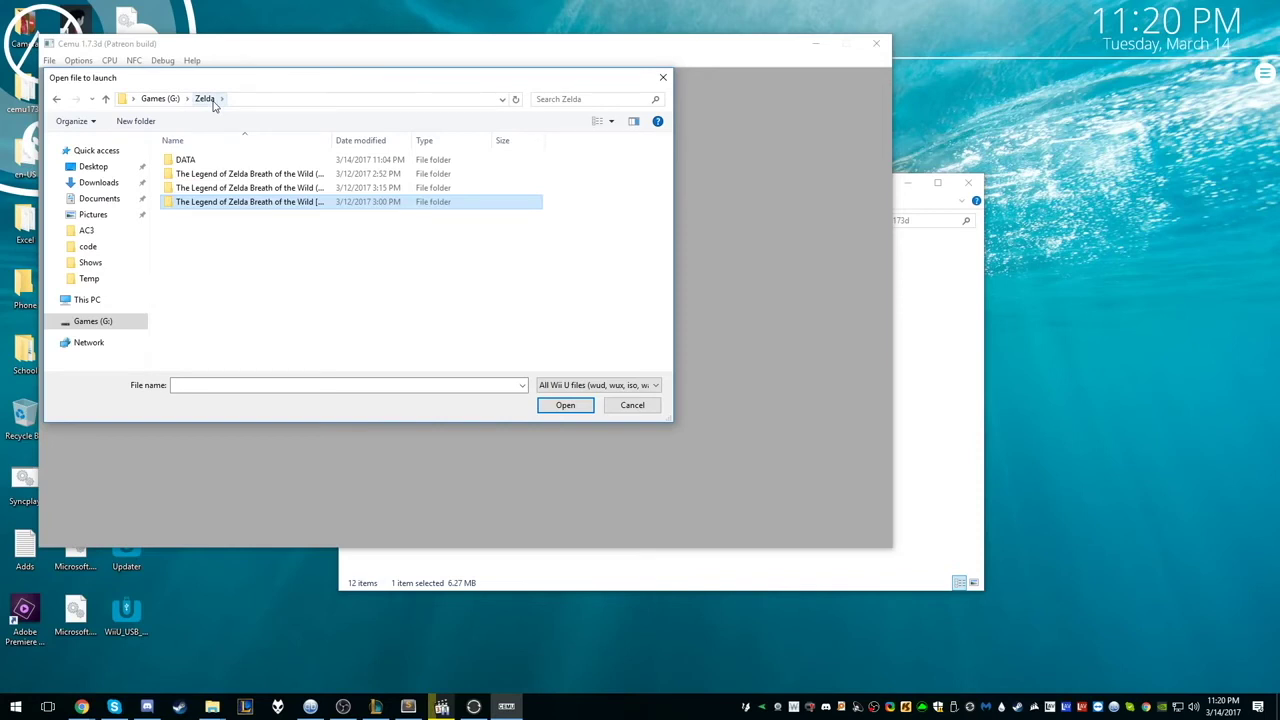
Step: Load U-King.rpx from the code folder of The Legend of Zelda Breath of the Wild [ALZP01]
{"action": "left_click", "coordinate": [297, 175]}
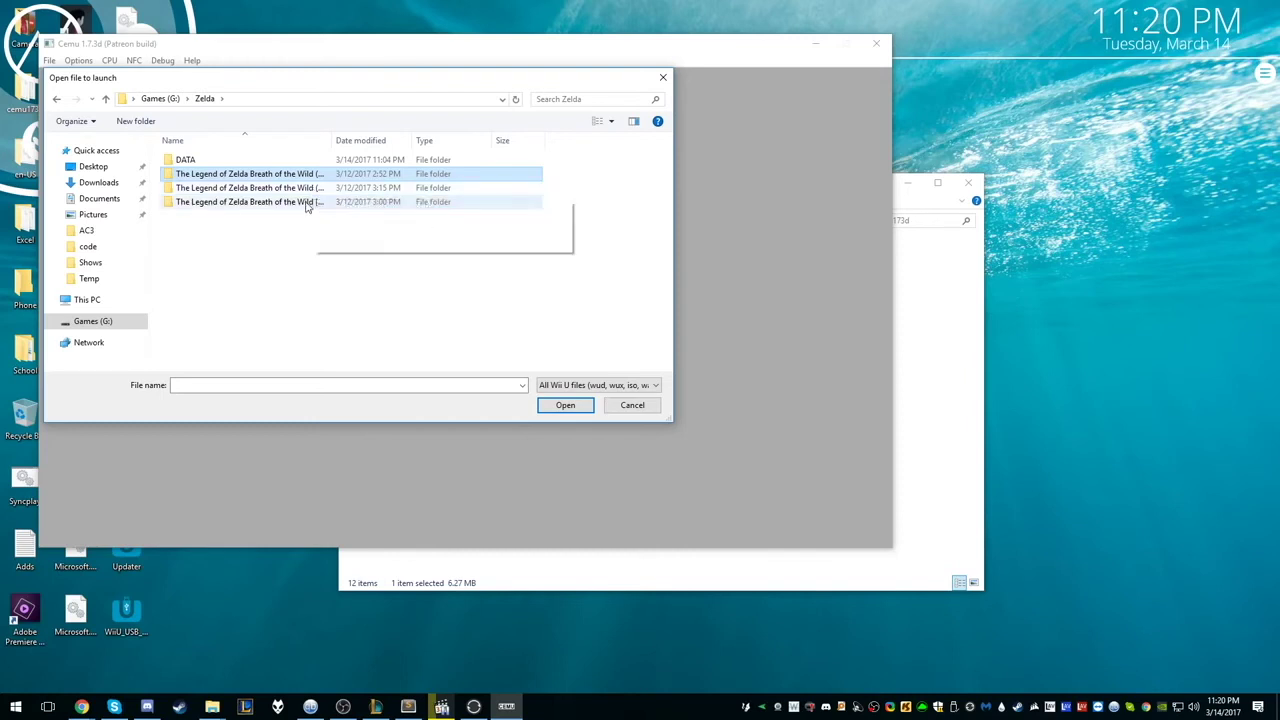
{"action": "double_click", "coordinate": [307, 205]}
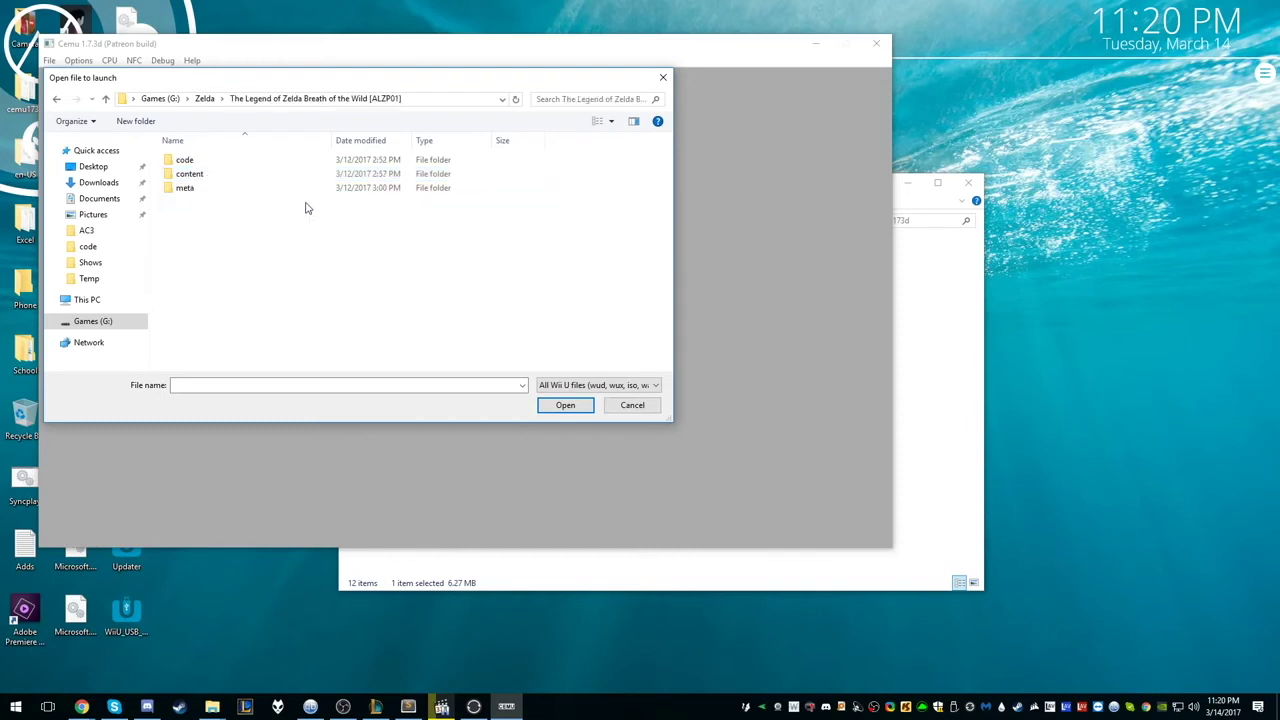
{"action": "double_click", "coordinate": [190, 161]}
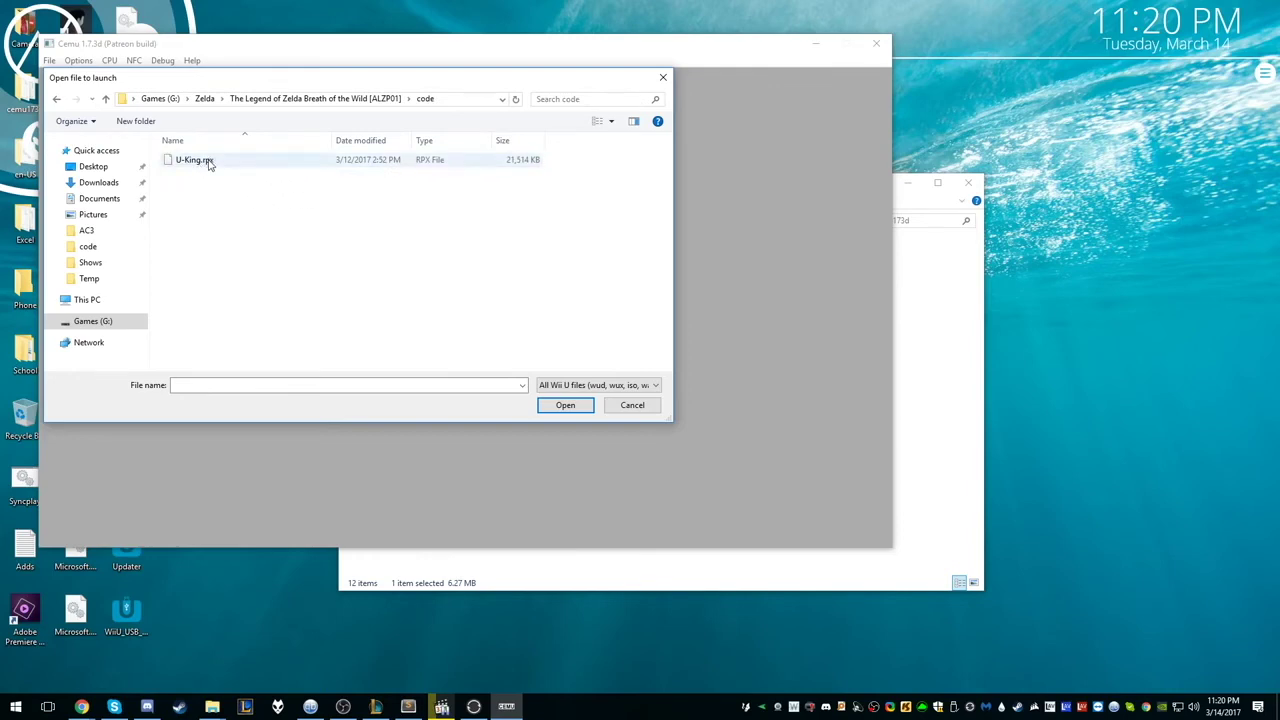
{"action": "left_click", "coordinate": [209, 163]}
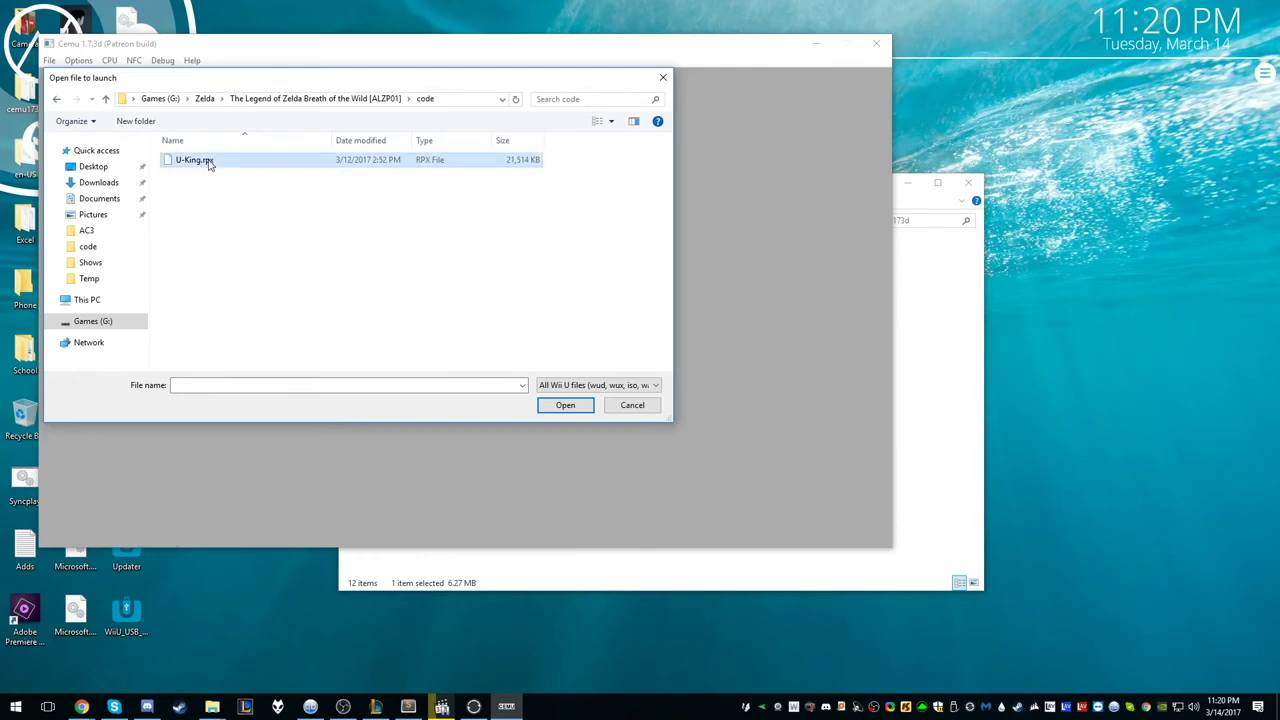
{"action": "left_click", "coordinate": [563, 409]}
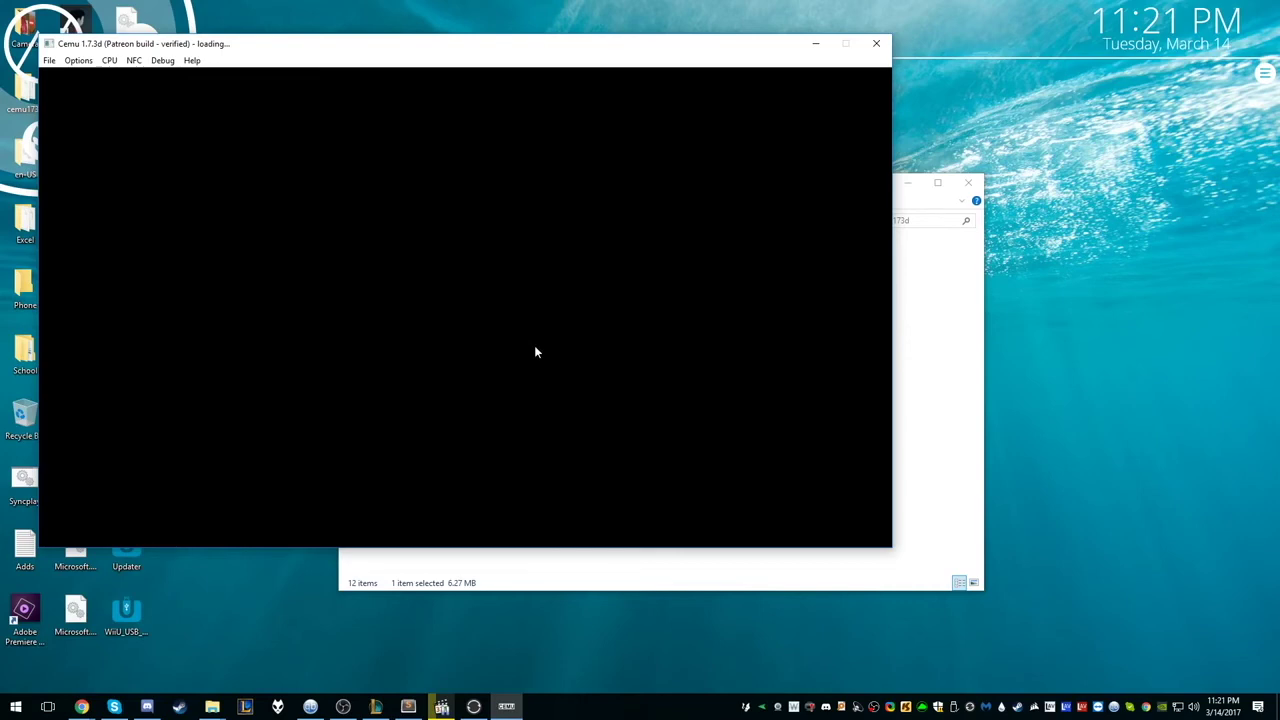
Step: Review Controller 1's input settings, including the emulated Wii U GamePad type and the Xbox One controller device, and close them without changes
{"action": "left_click", "coordinate": [47, 61]}
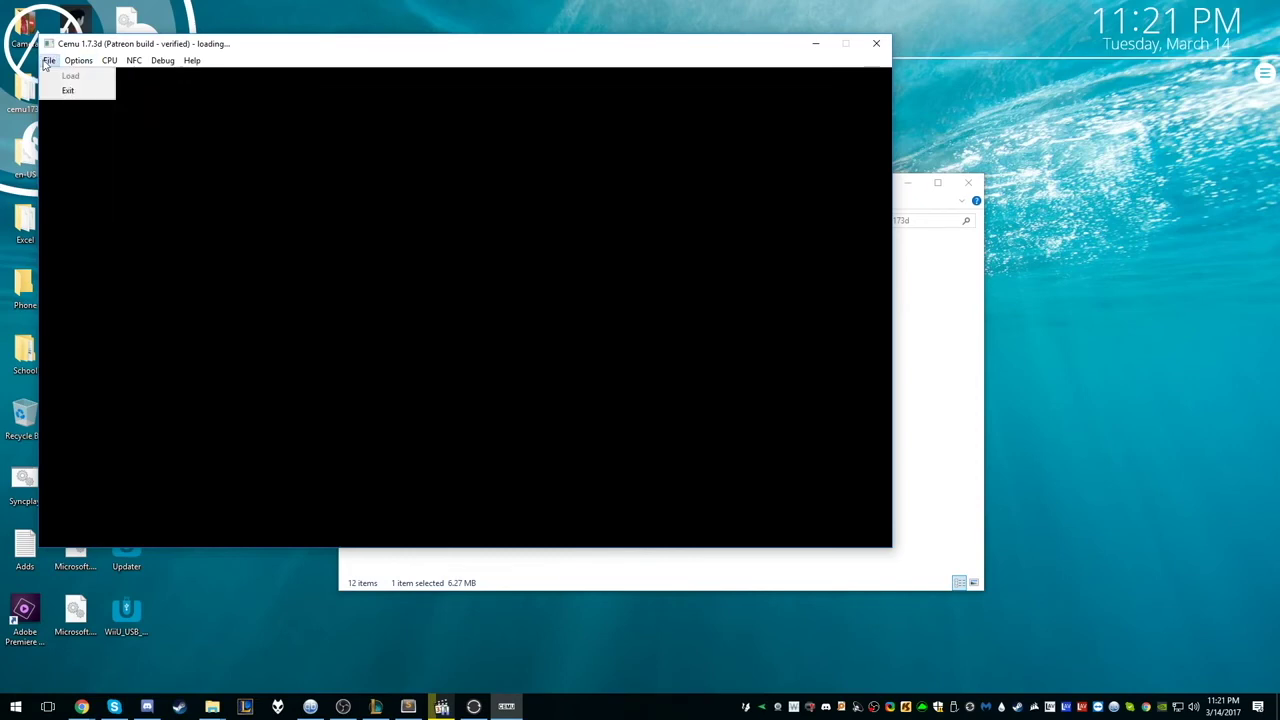
{"action": "left_click", "coordinate": [115, 185]}
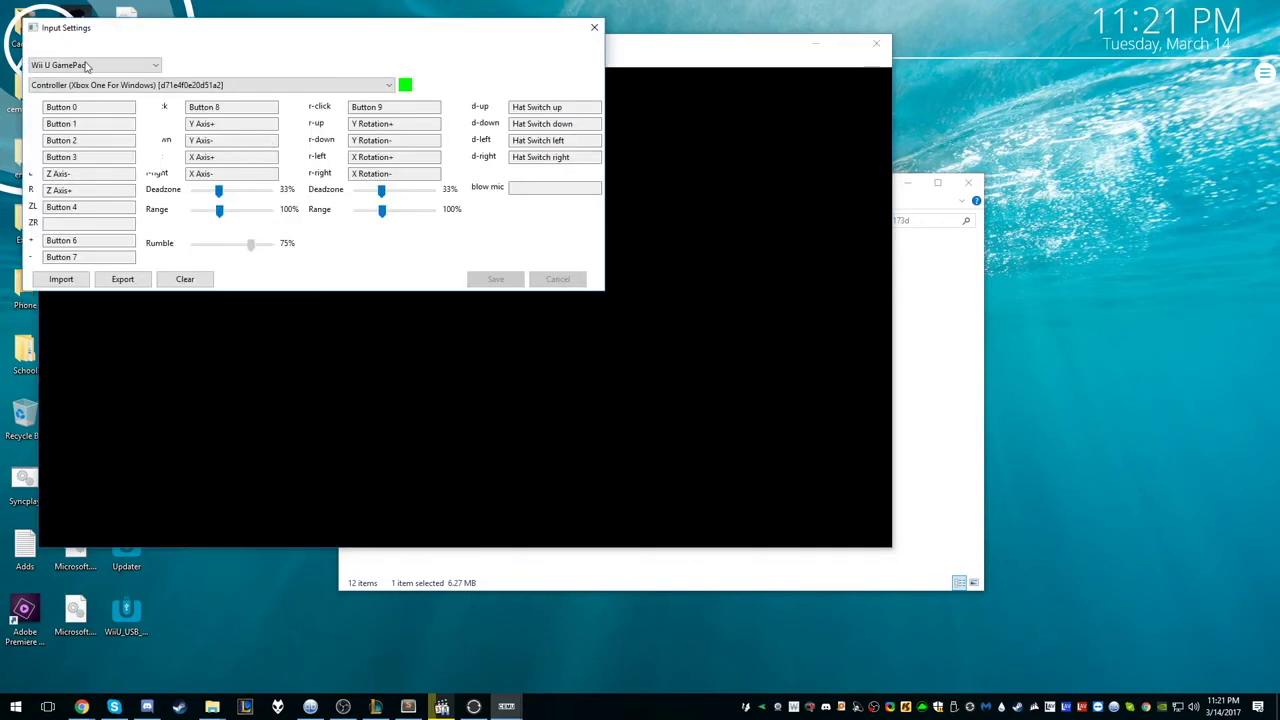
{"action": "left_click", "coordinate": [99, 66]}
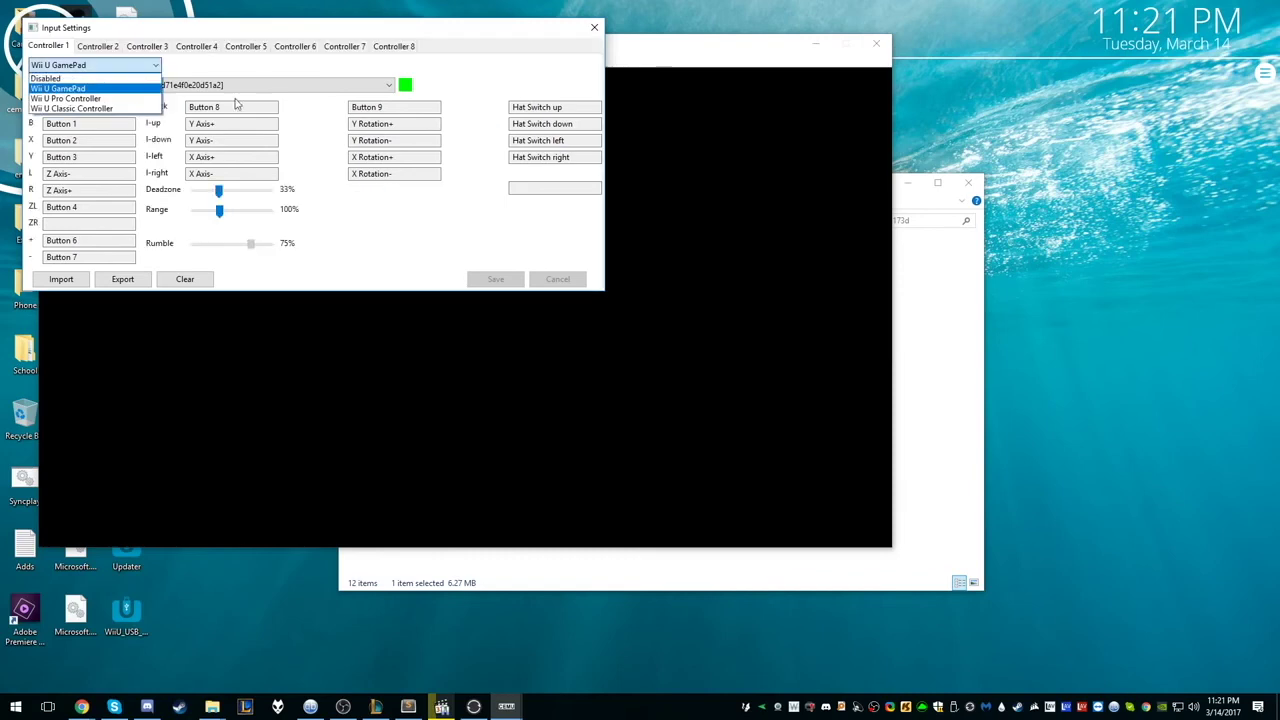
{"action": "left_click", "coordinate": [214, 68]}
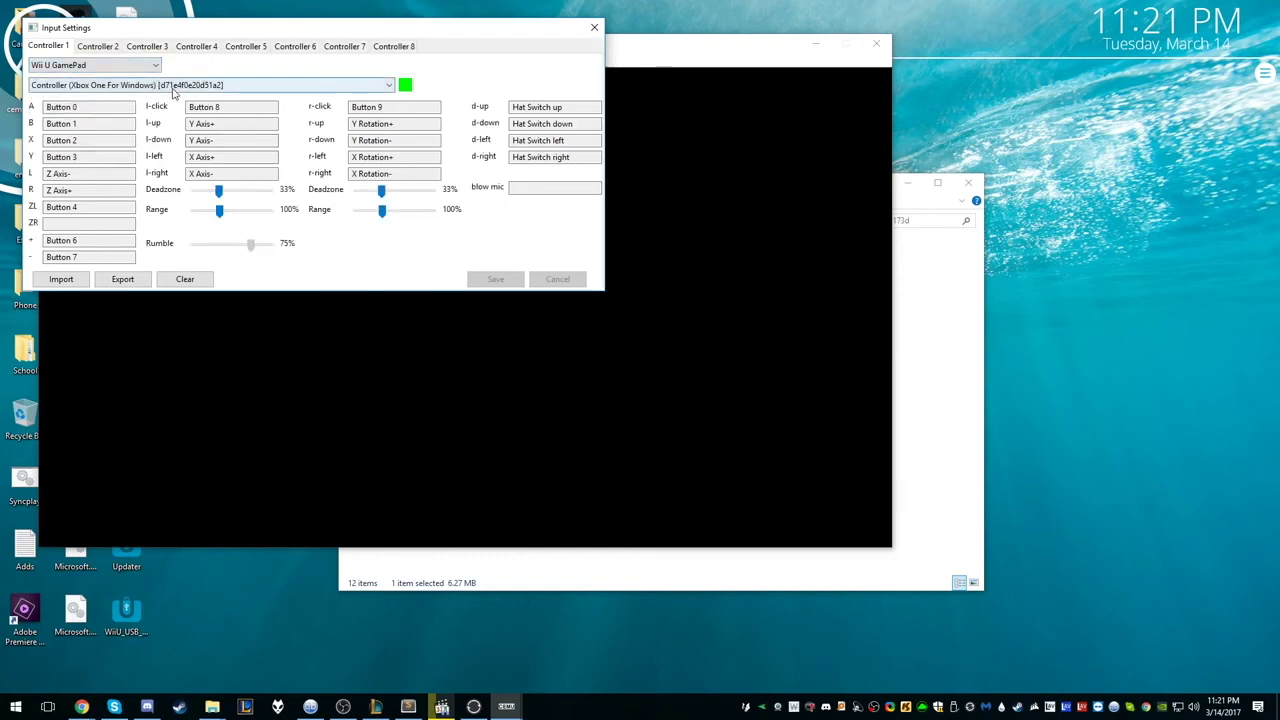
{"action": "left_click", "coordinate": [176, 90]}
{"action": "left_click", "coordinate": [135, 108]}
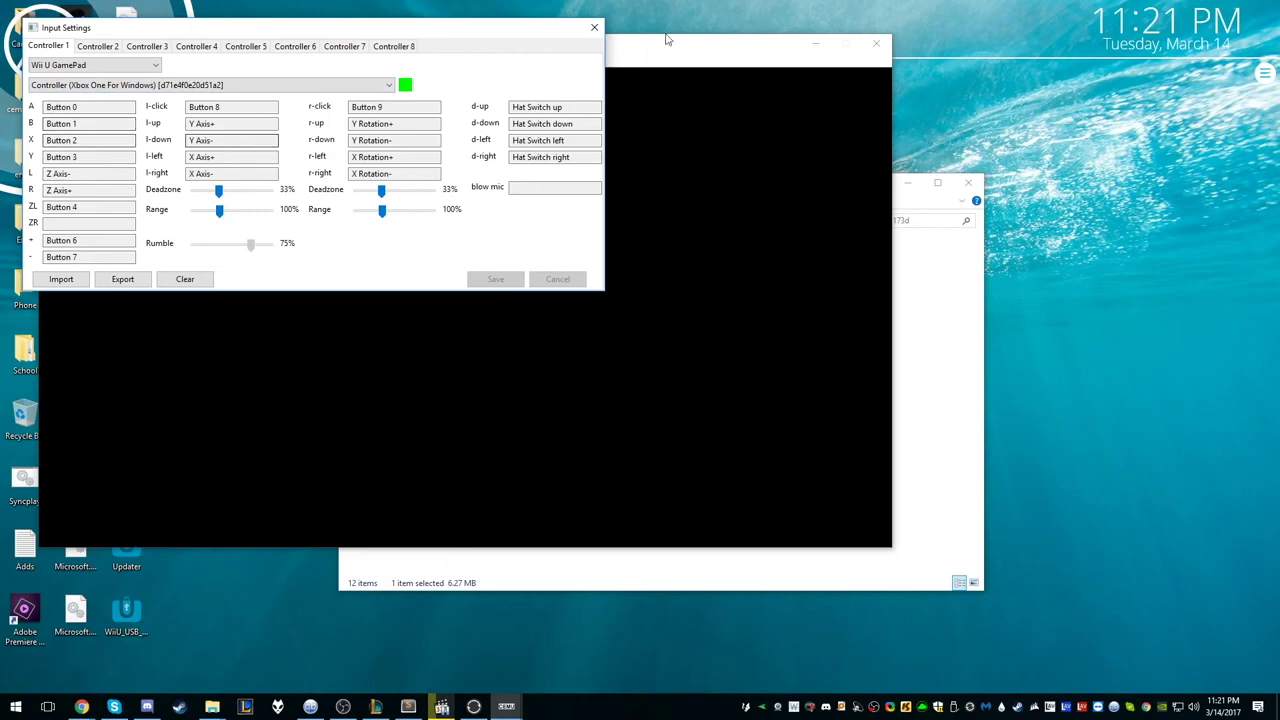
{"action": "left_click", "coordinate": [594, 22]}
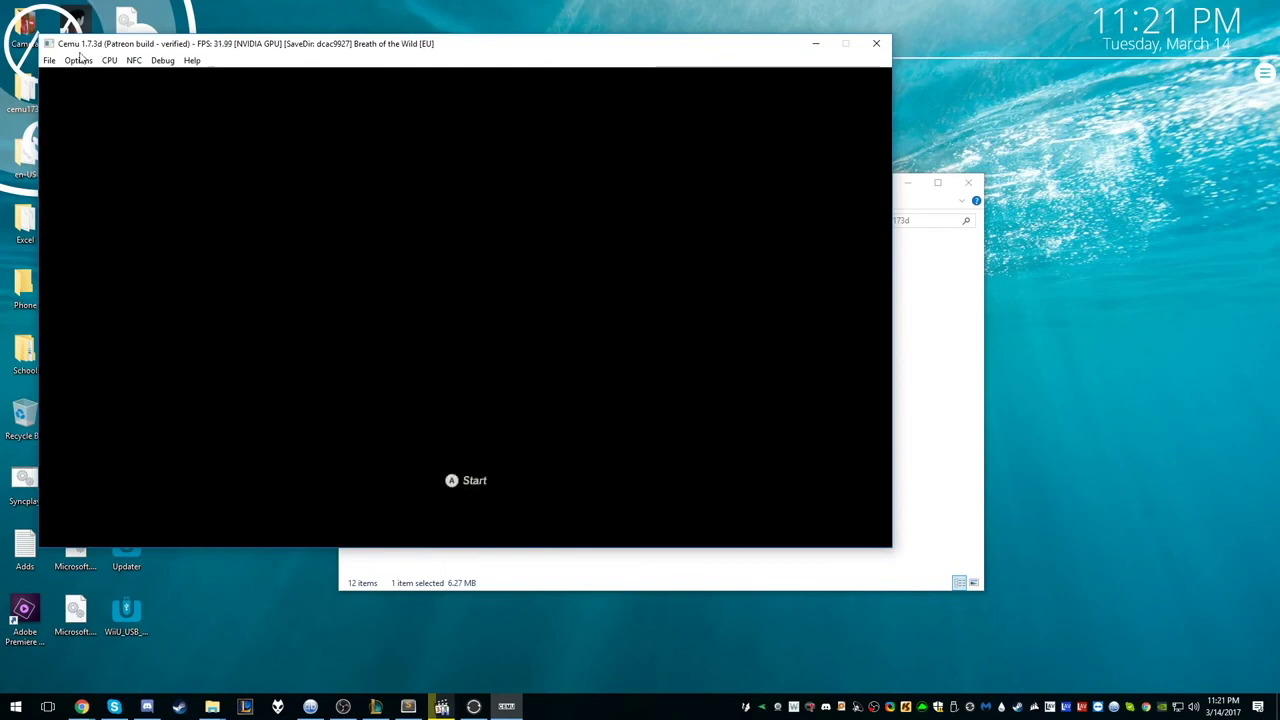
Step: View the running game's display options without changing any, return to the game screen, and close Cemu
{"action": "left_click", "coordinate": [78, 60]}
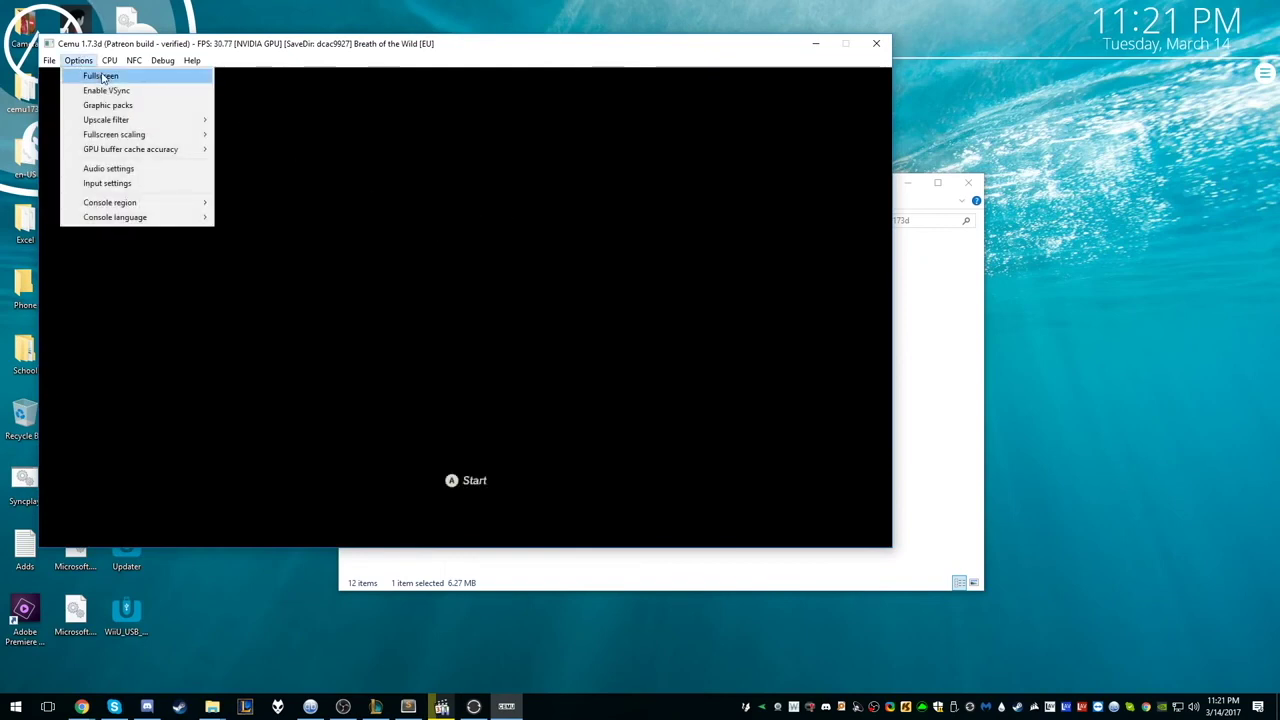
{"action": "left_click", "coordinate": [530, 326]}
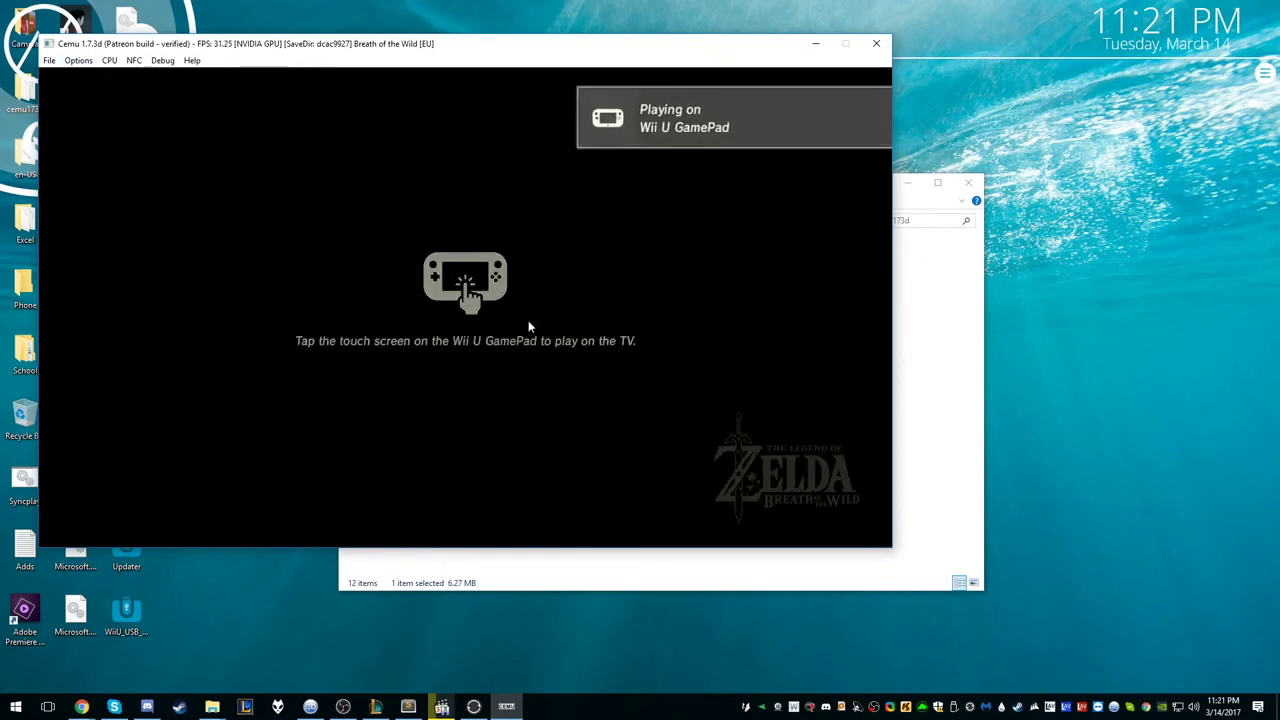
{"action": "left_click", "coordinate": [529, 326]}
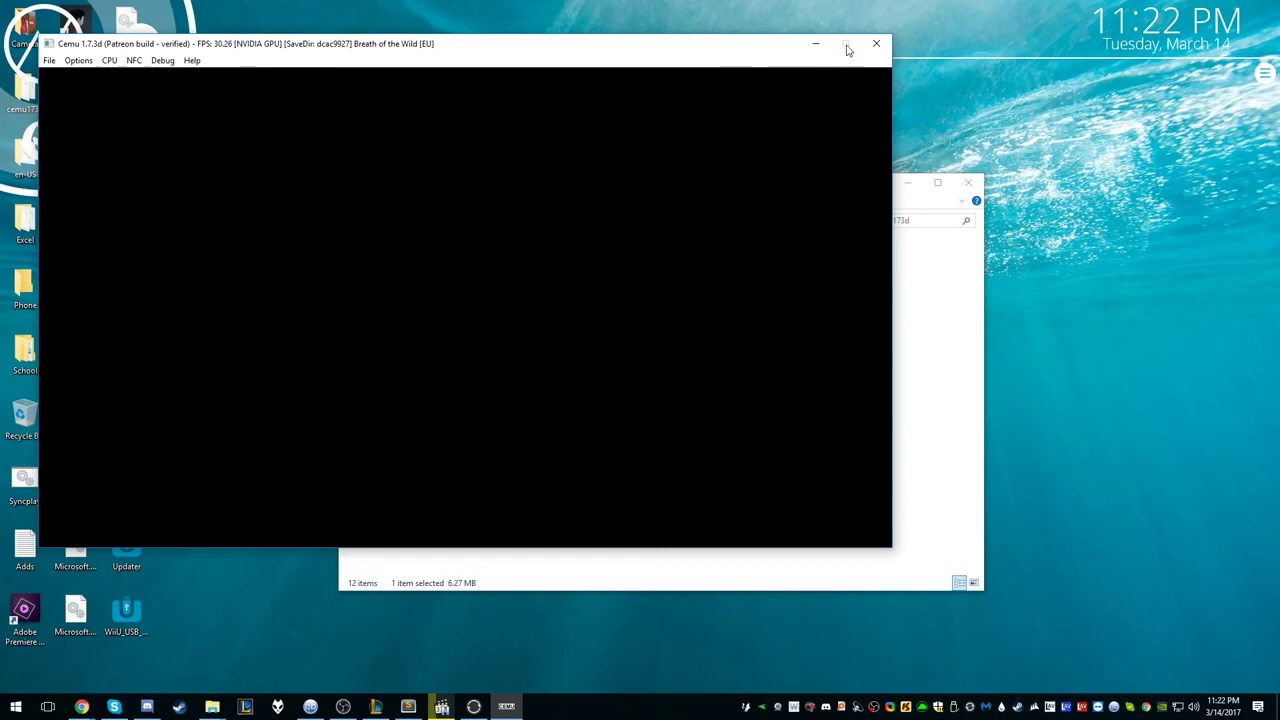
{"action": "left_click", "coordinate": [876, 43]}
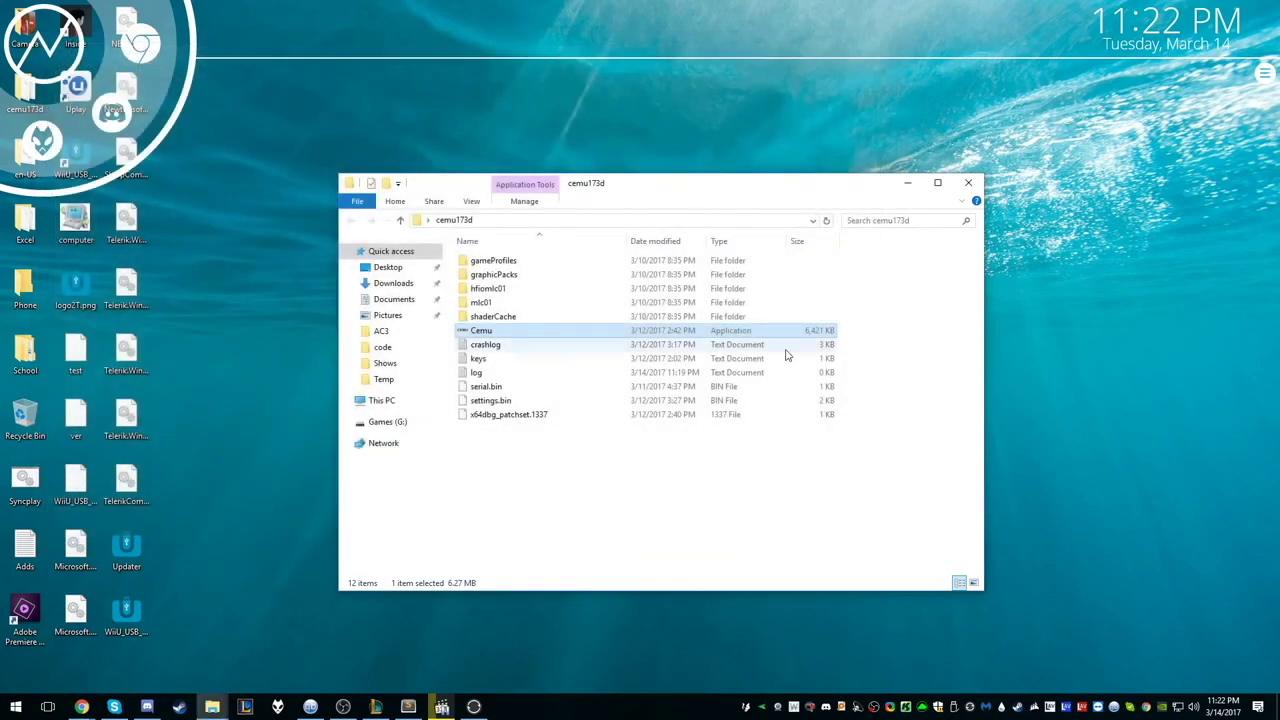